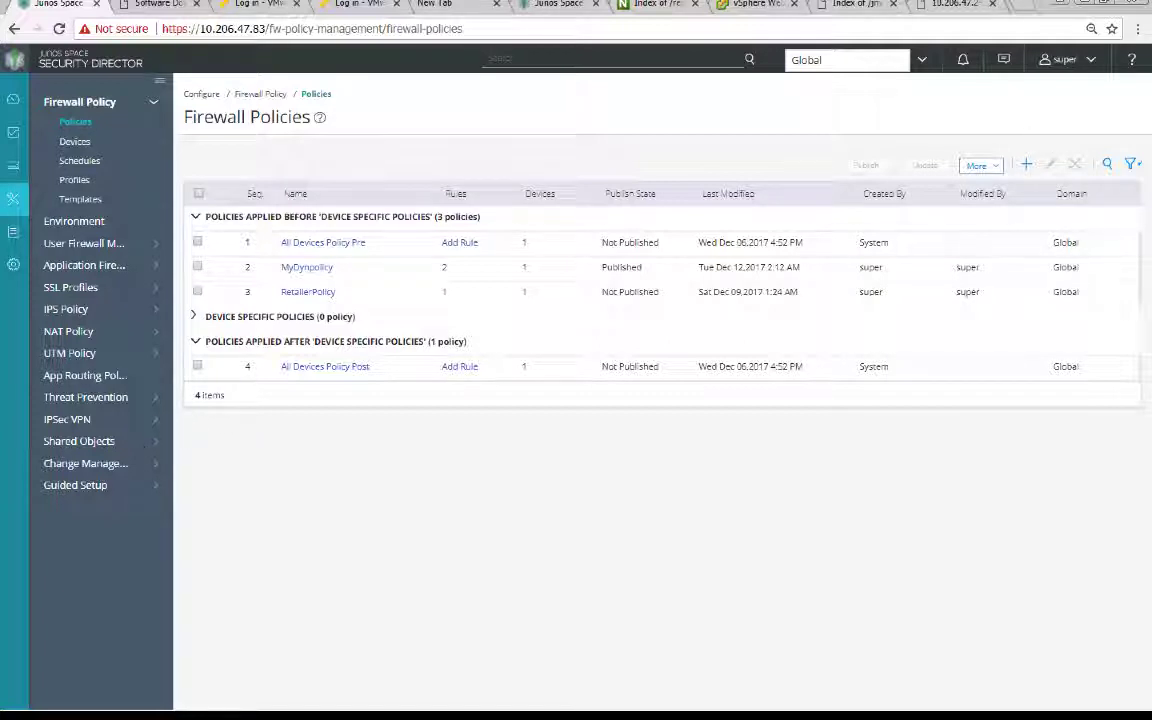
Step: Review the Defcon environment variable's definition, saving it without edits and dismissing the policy change list without publishing
{"action": "left_click", "coordinate": [75, 222]}
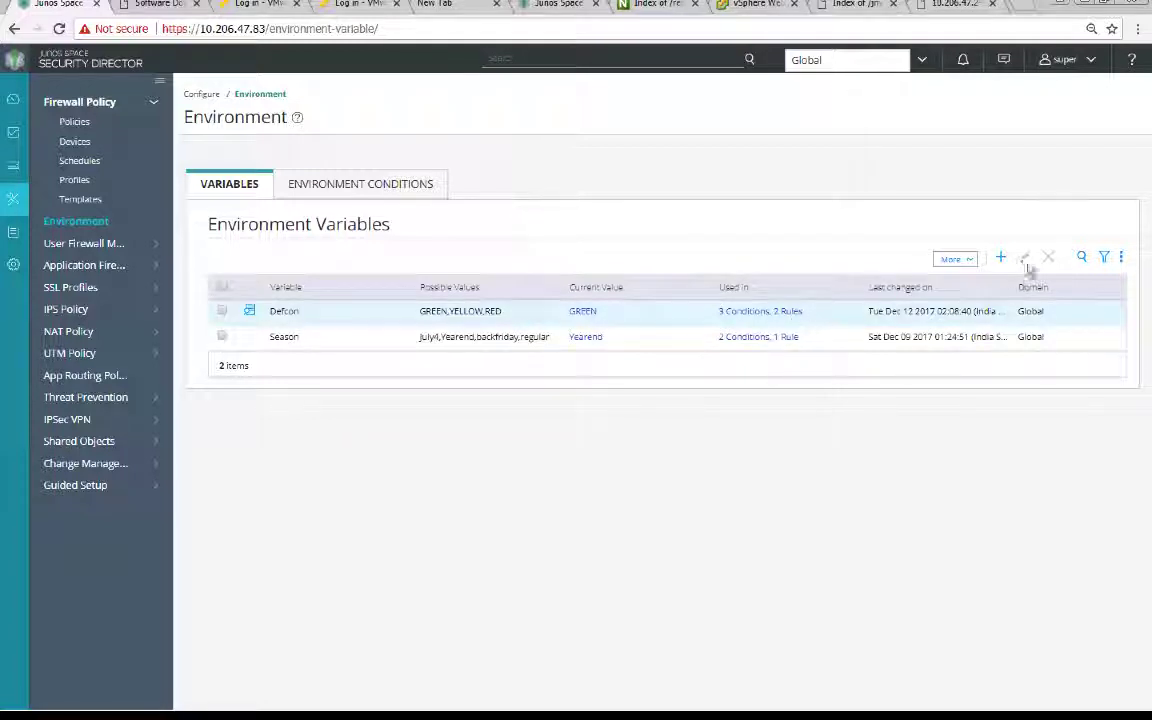
{"action": "left_click", "coordinate": [995, 316]}
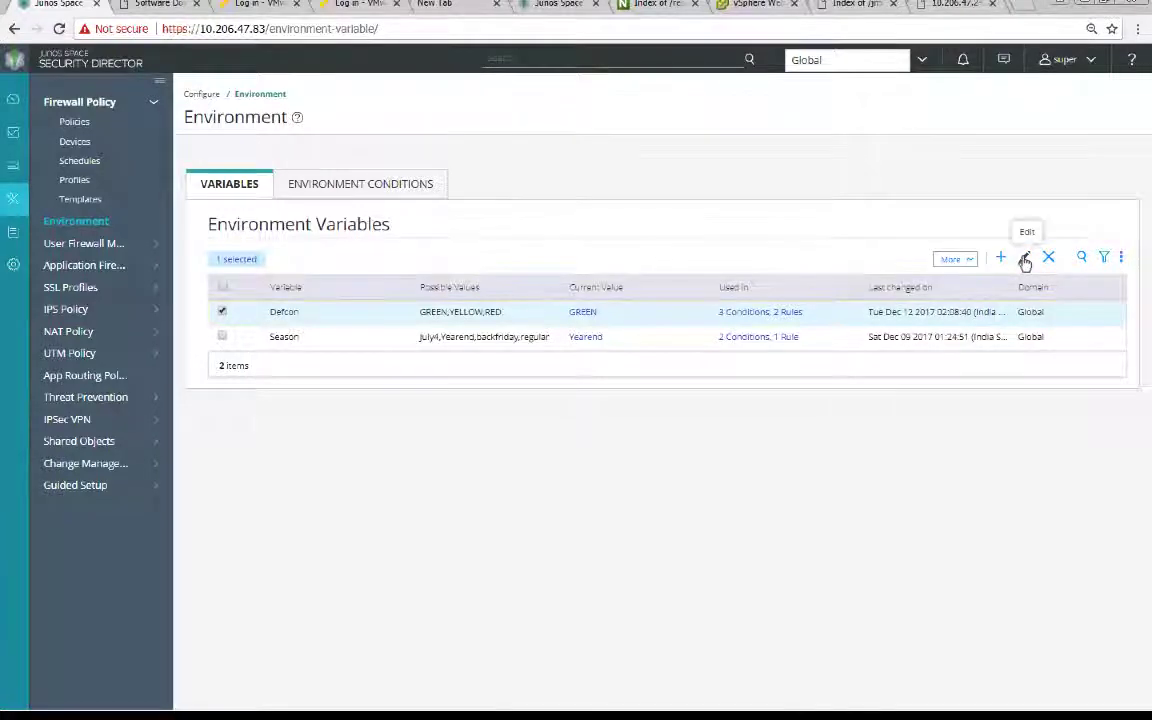
{"action": "left_click", "coordinate": [1025, 260]}
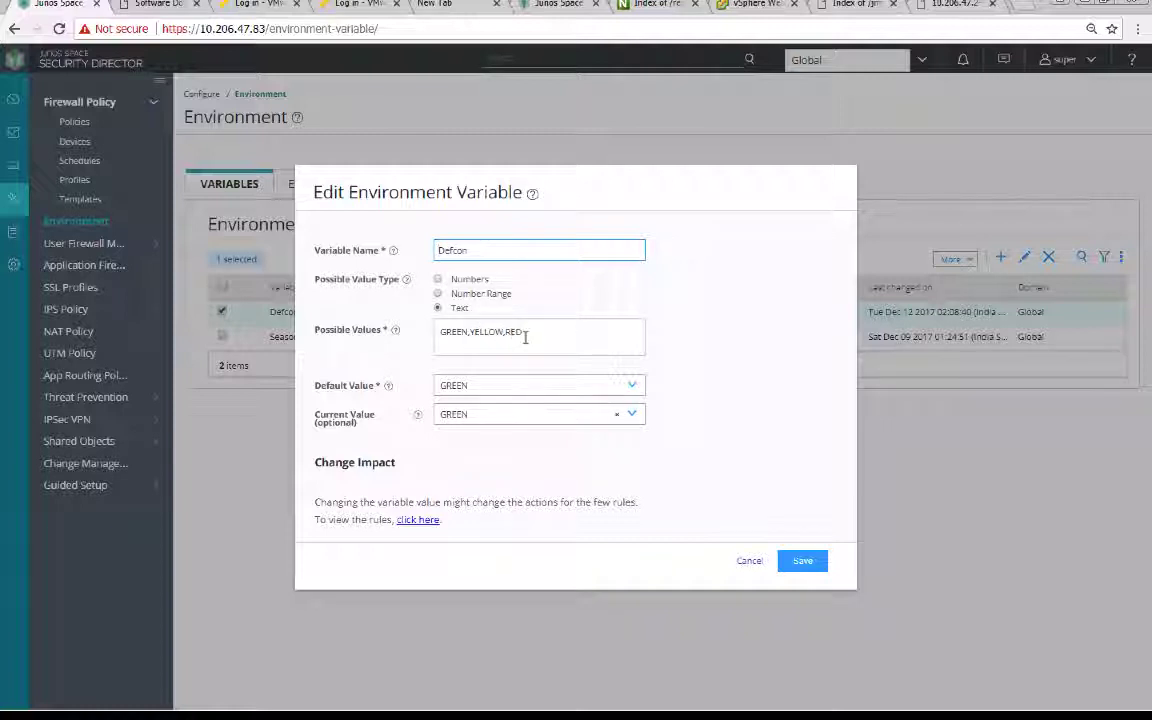
{"action": "left_click", "coordinate": [800, 562]}
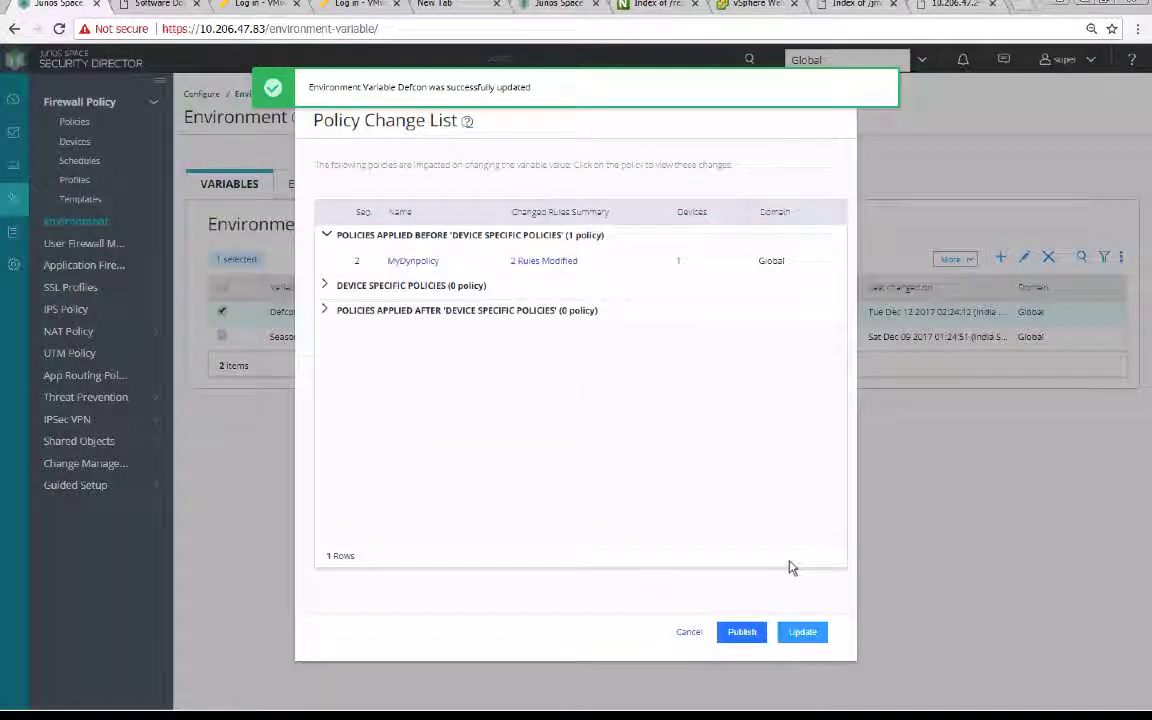
{"action": "left_click", "coordinate": [689, 633]}
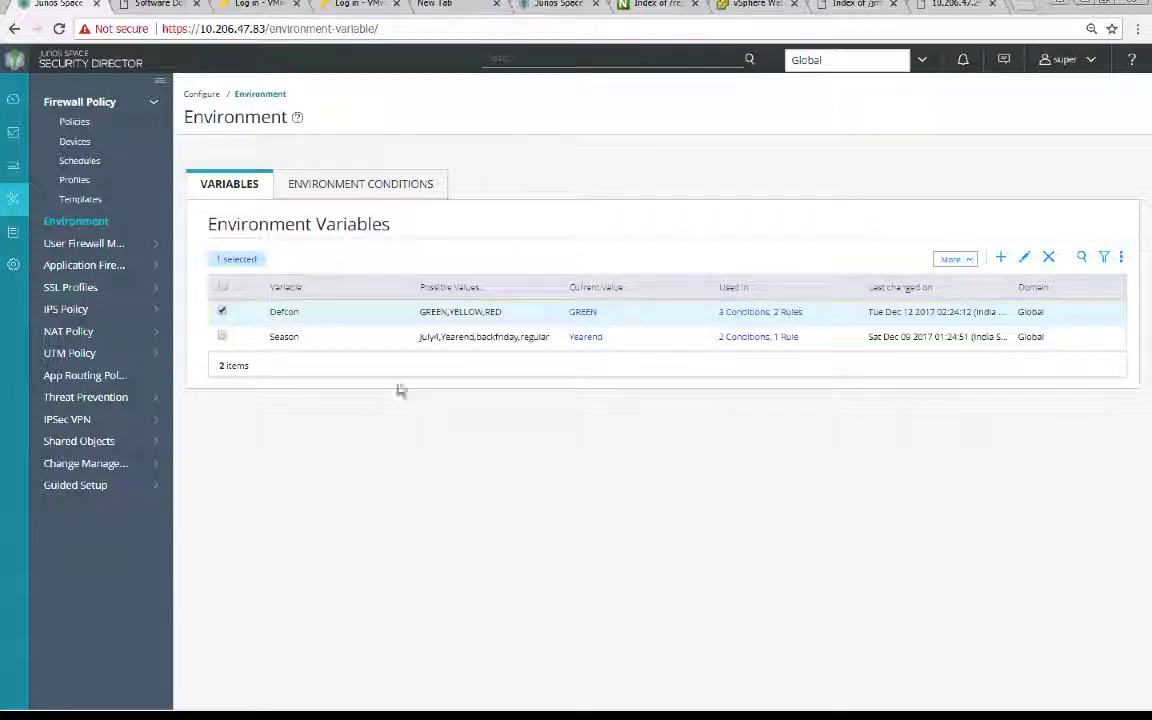
Step: Inspect the definitions of the Green and Red environment conditions, closing each without saving
{"action": "left_click", "coordinate": [367, 190]}
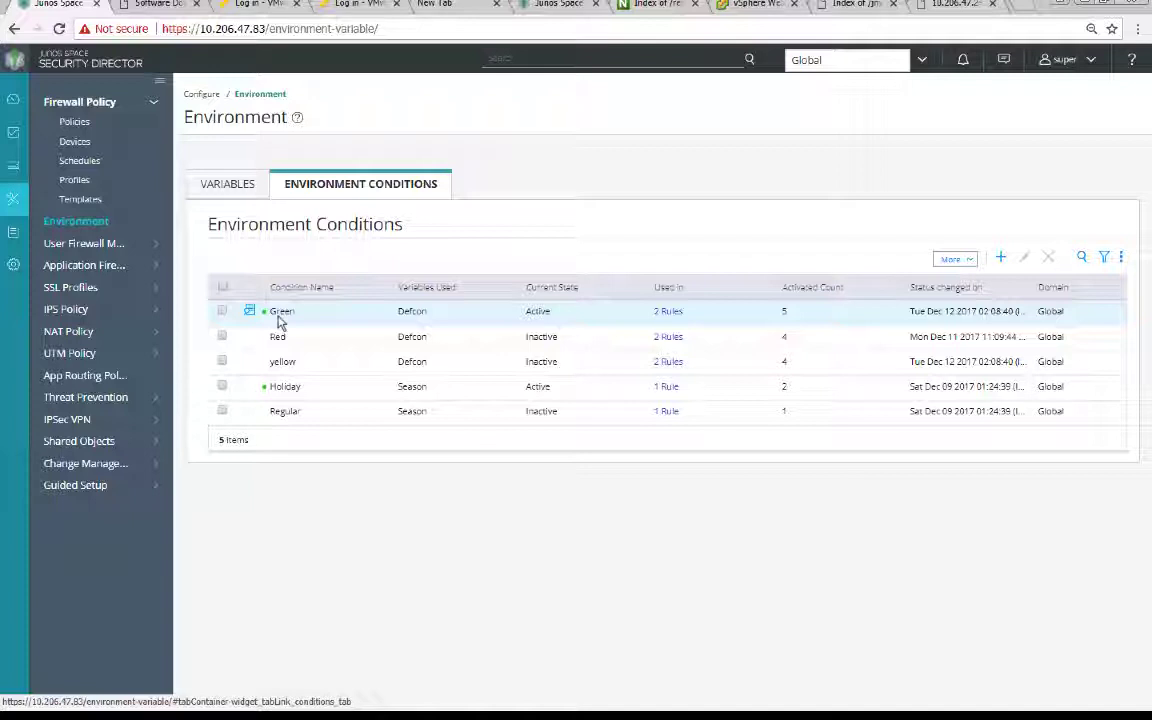
{"action": "left_click", "coordinate": [800, 318]}
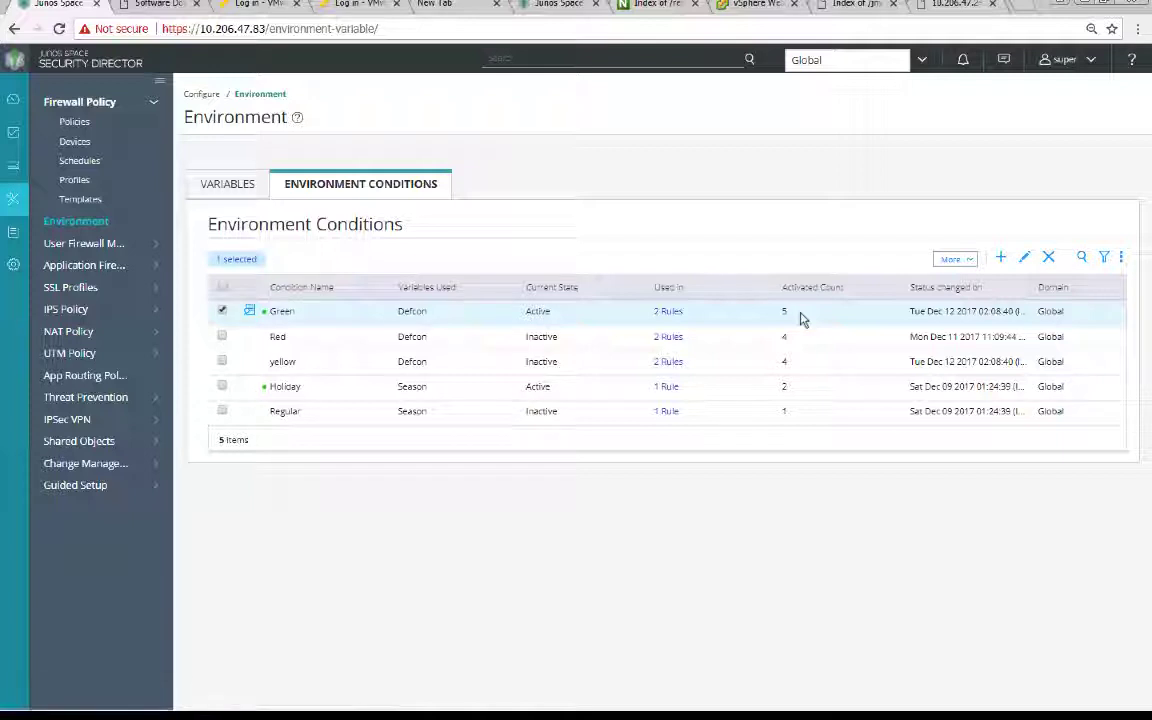
{"action": "left_click", "coordinate": [1024, 258]}
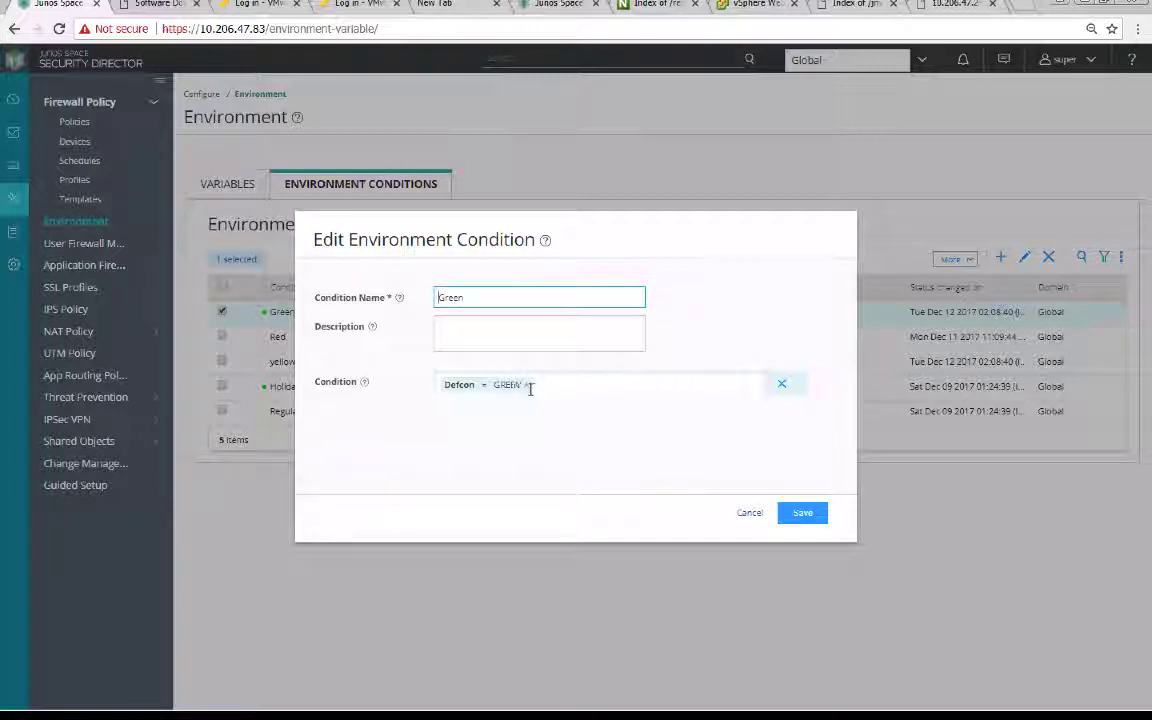
{"action": "left_click", "coordinate": [750, 514]}
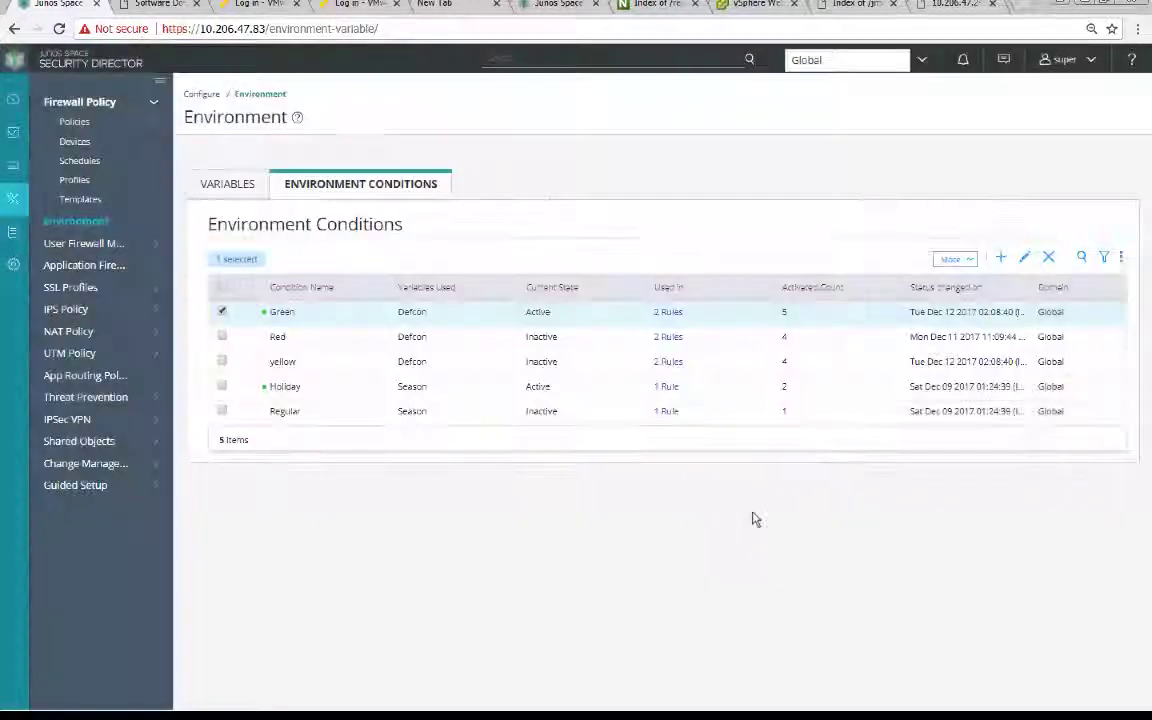
{"action": "left_click", "coordinate": [735, 345]}
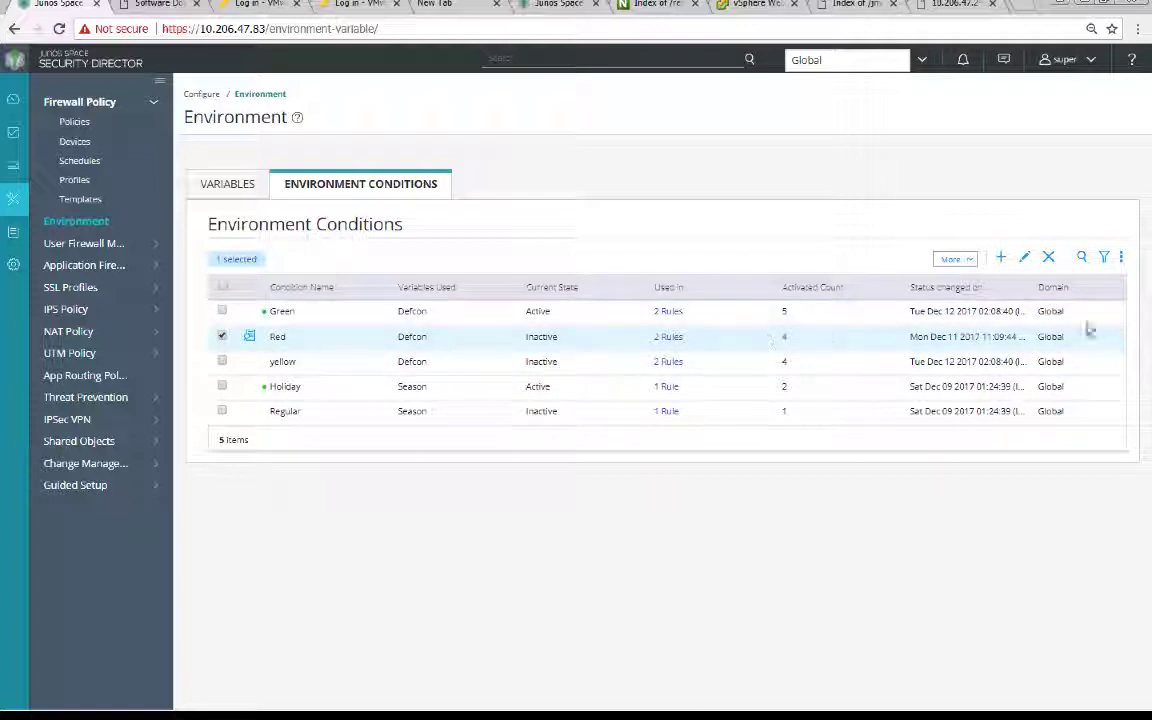
{"action": "left_click", "coordinate": [1025, 258]}
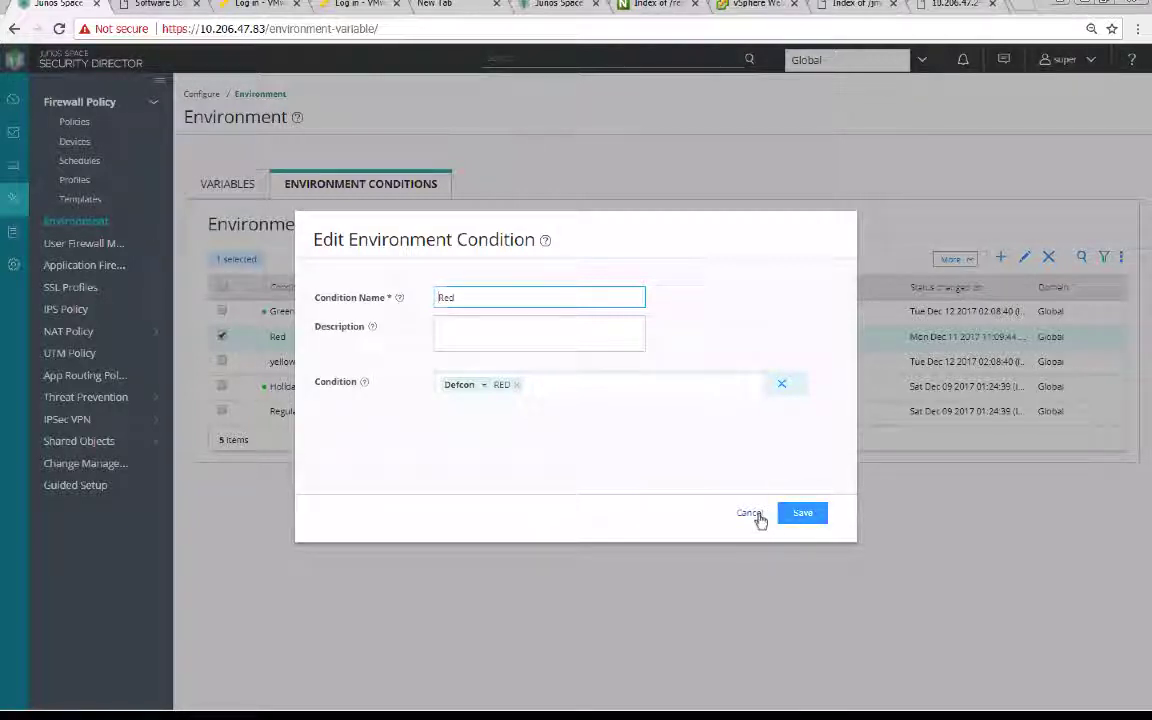
{"action": "left_click", "coordinate": [758, 518]}
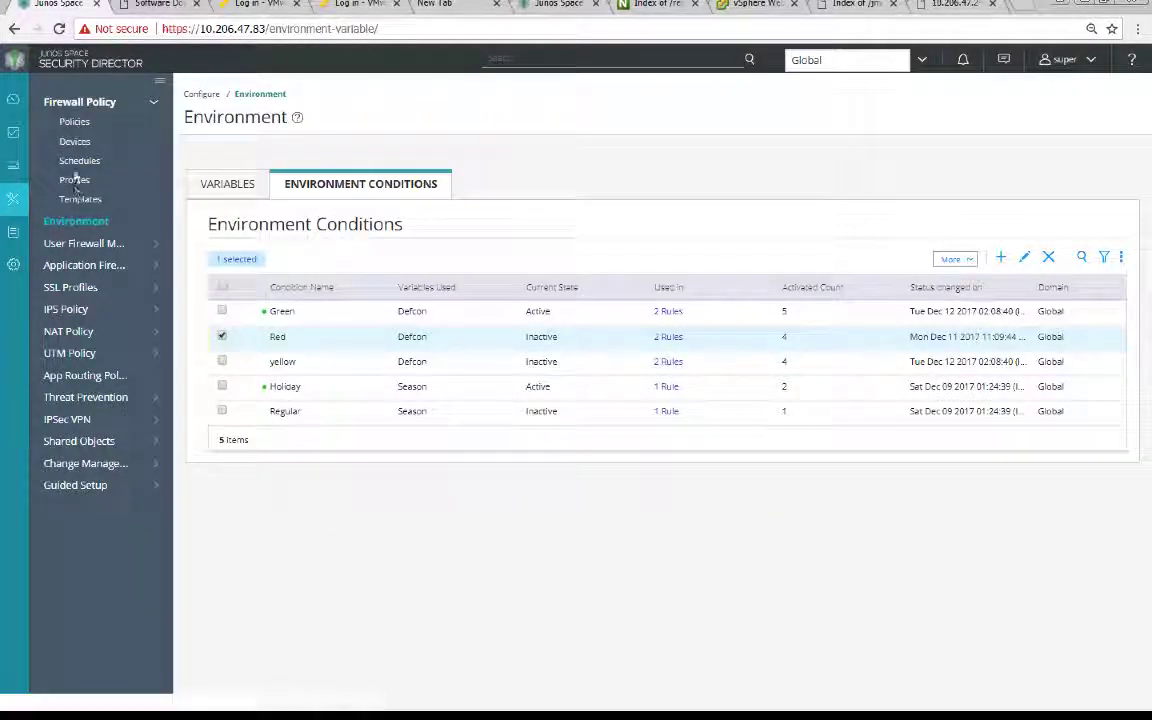
Step: Open the rules of the MyDynpolicy firewall policy and view all services of the Engineering internet access rule
{"action": "left_click", "coordinate": [80, 126]}
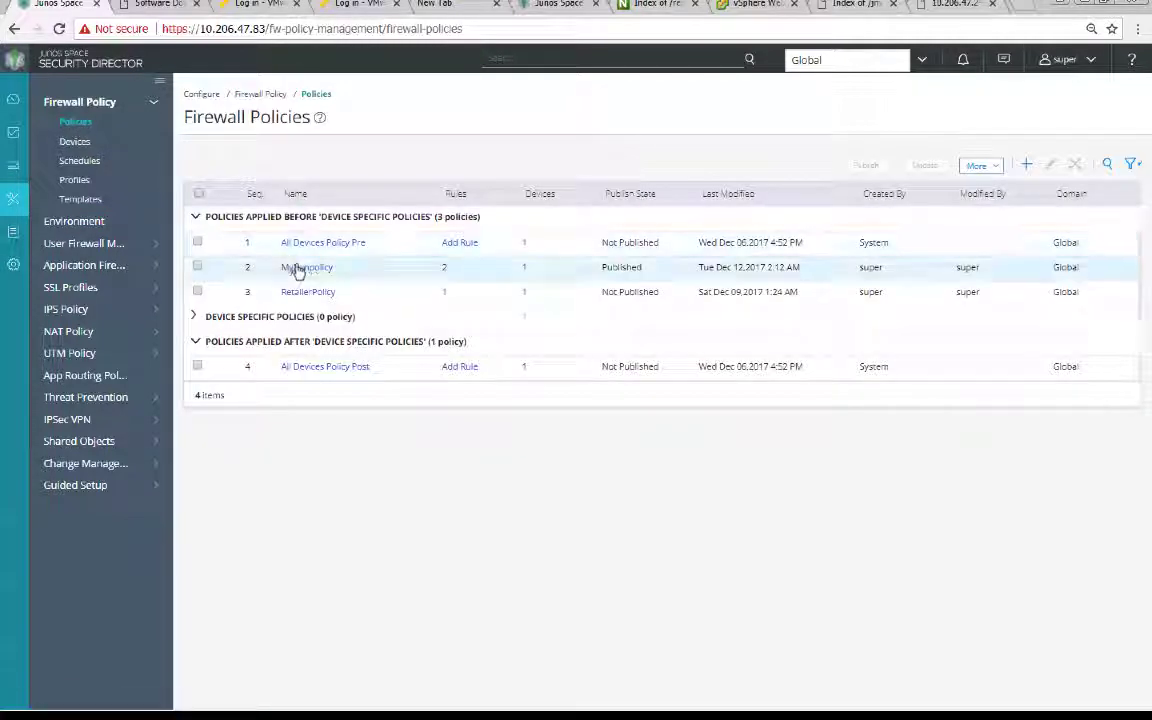
{"action": "left_click", "coordinate": [297, 268]}
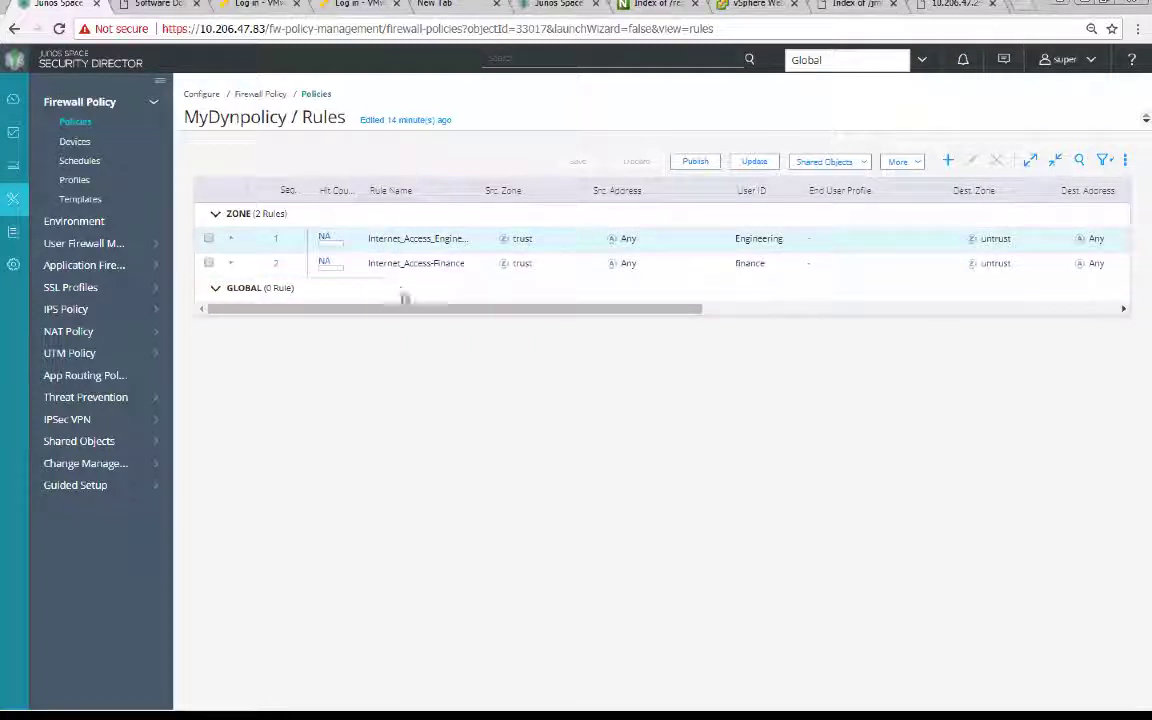
{"action": "left_click_drag", "start_coordinate": [414, 319], "coordinate": [576, 303]}
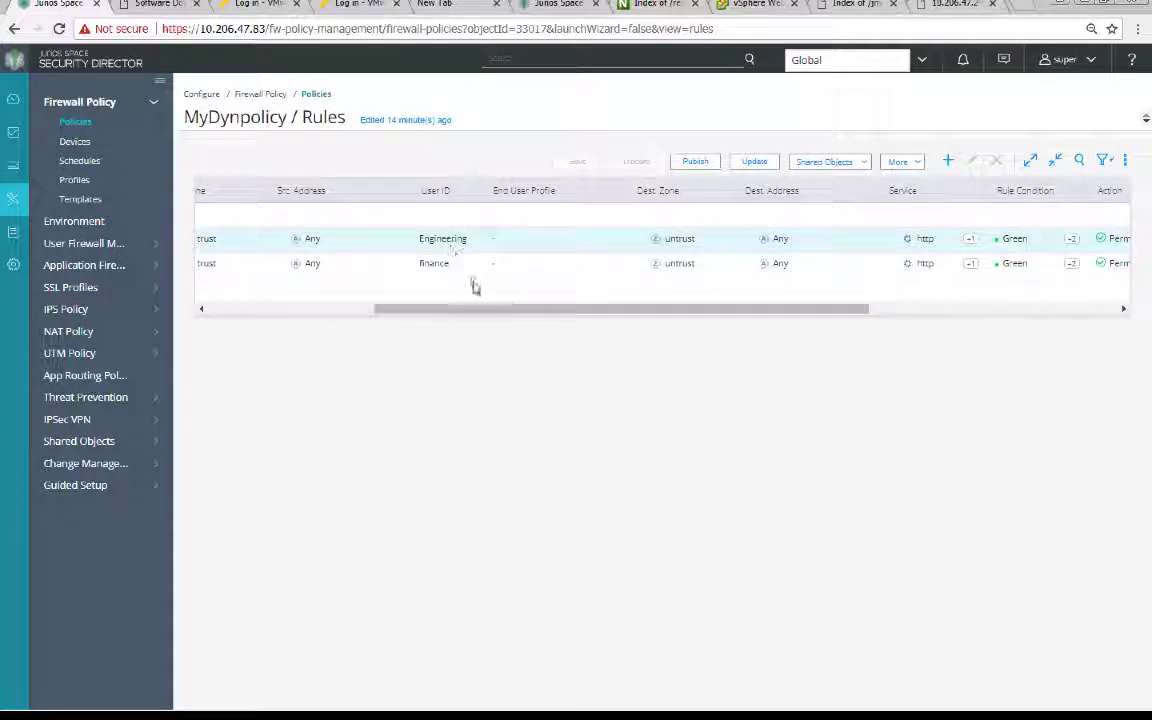
{"action": "left_click_drag", "start_coordinate": [482, 314], "coordinate": [675, 316]}
{"action": "left_click", "coordinate": [575, 240]}
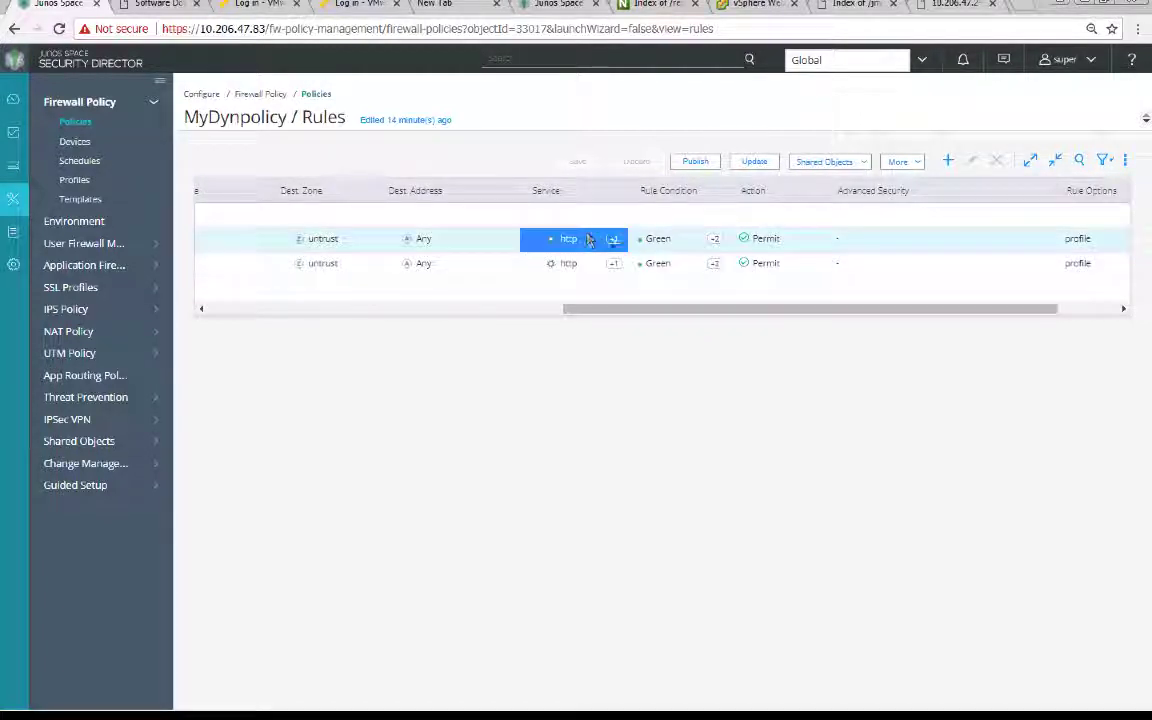
{"action": "left_click", "coordinate": [614, 239]}
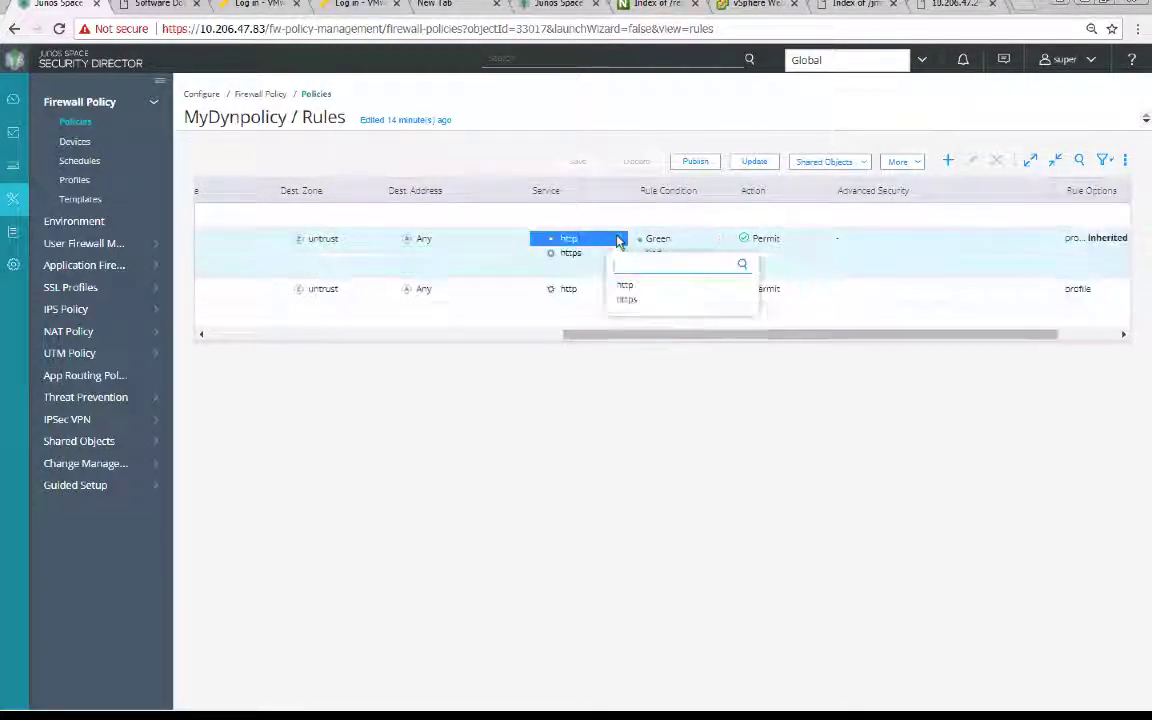
{"action": "left_click", "coordinate": [620, 371]}
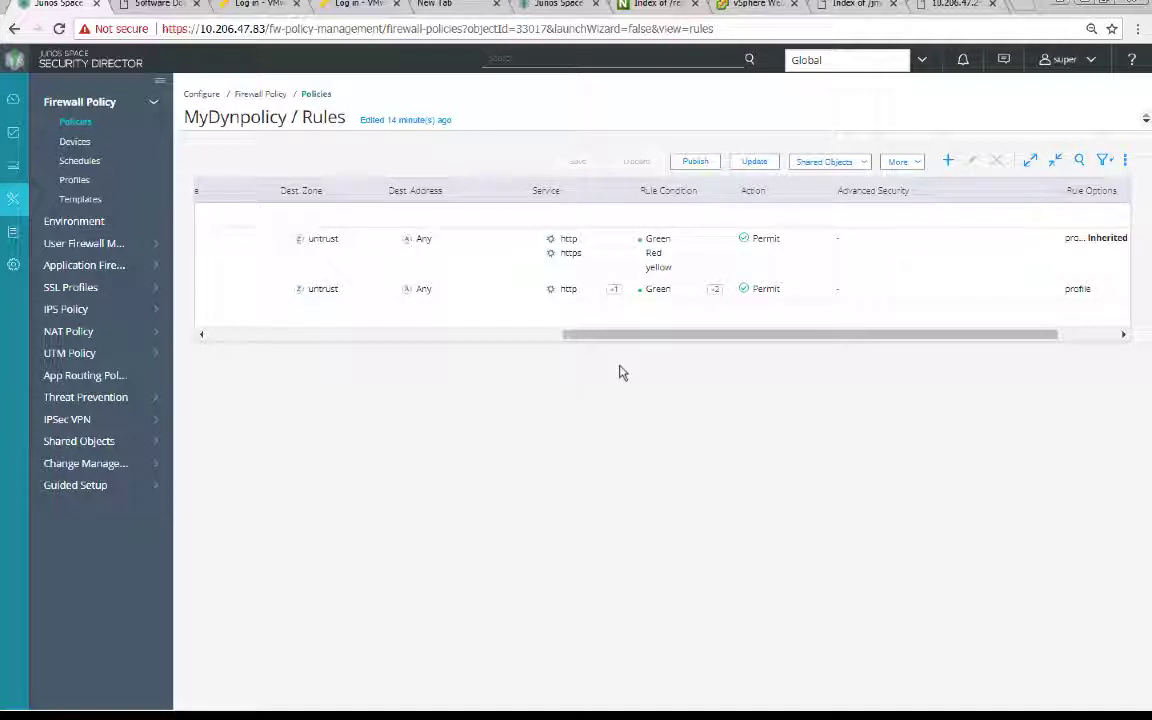
Step: Examine the environment conditions, actions and advanced security of the Engineering and finance rules, closing each without saving
{"action": "double_click", "coordinate": [658, 257]}
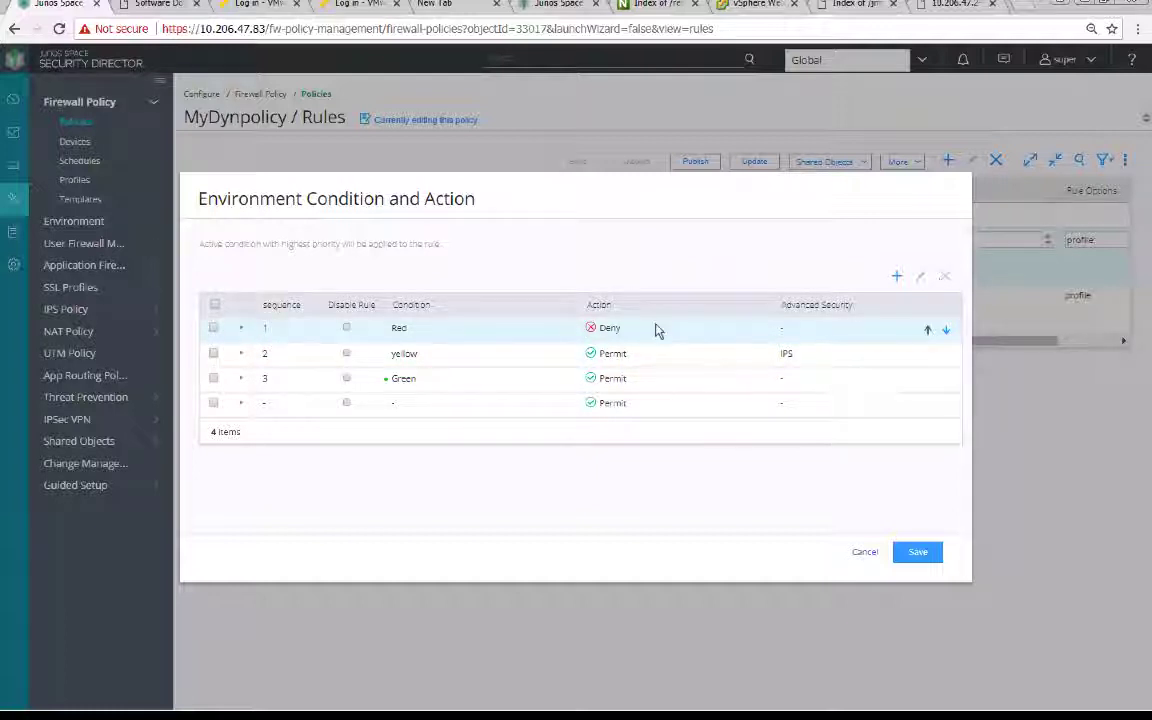
{"action": "left_click", "coordinate": [864, 553]}
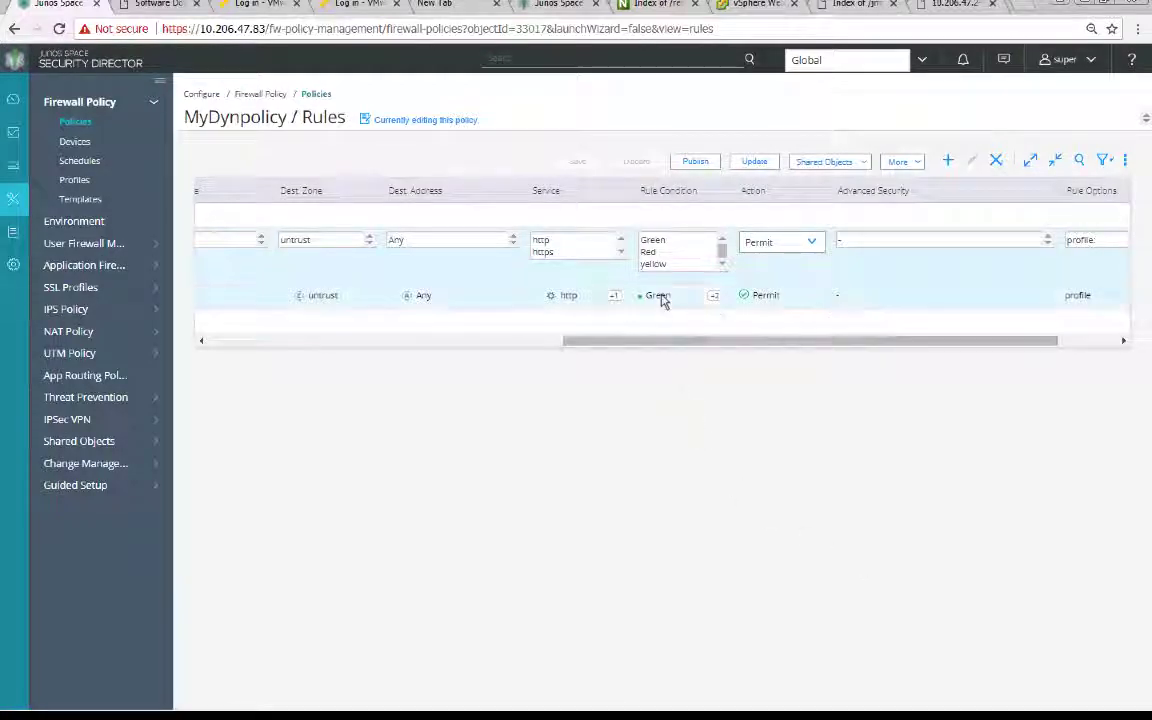
{"action": "left_click", "coordinate": [460, 341]}
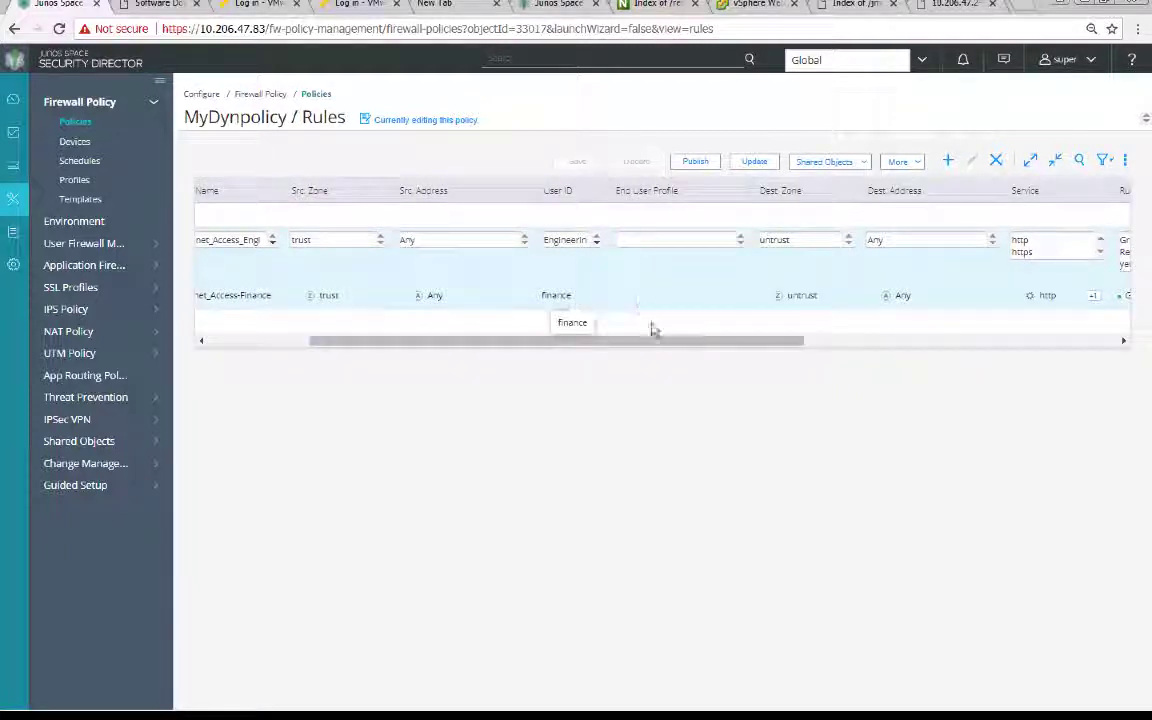
{"action": "left_click_drag", "start_coordinate": [708, 347], "coordinate": [913, 342]}
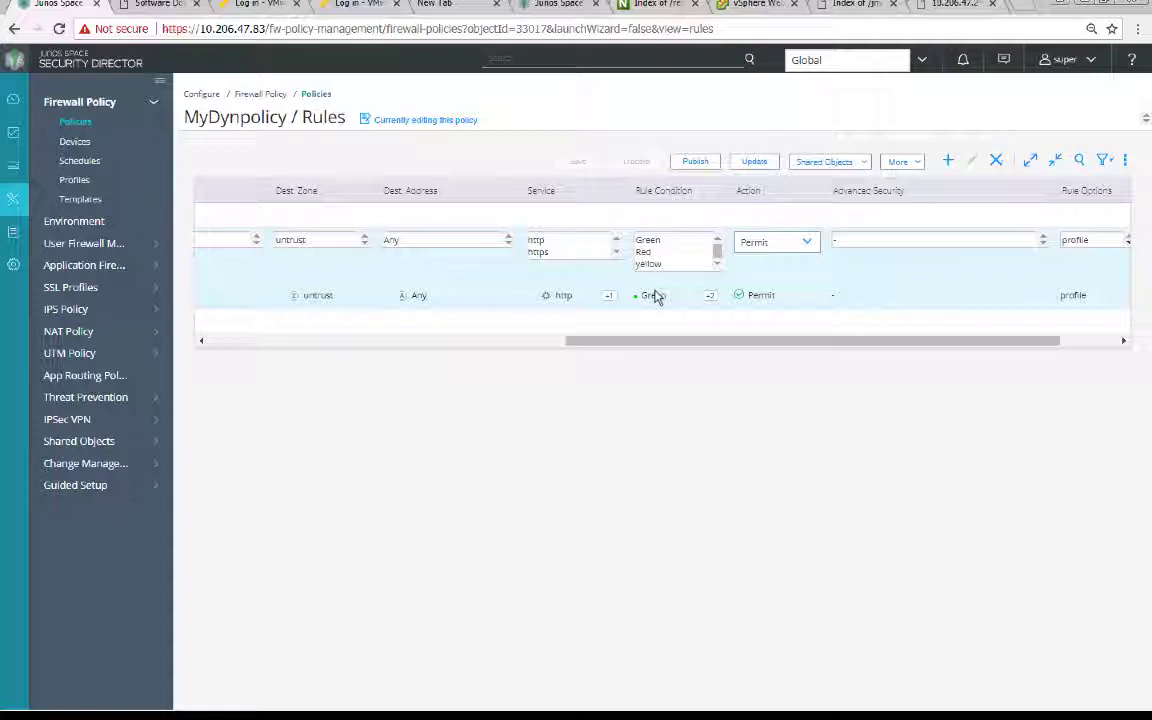
{"action": "left_click", "coordinate": [655, 296]}
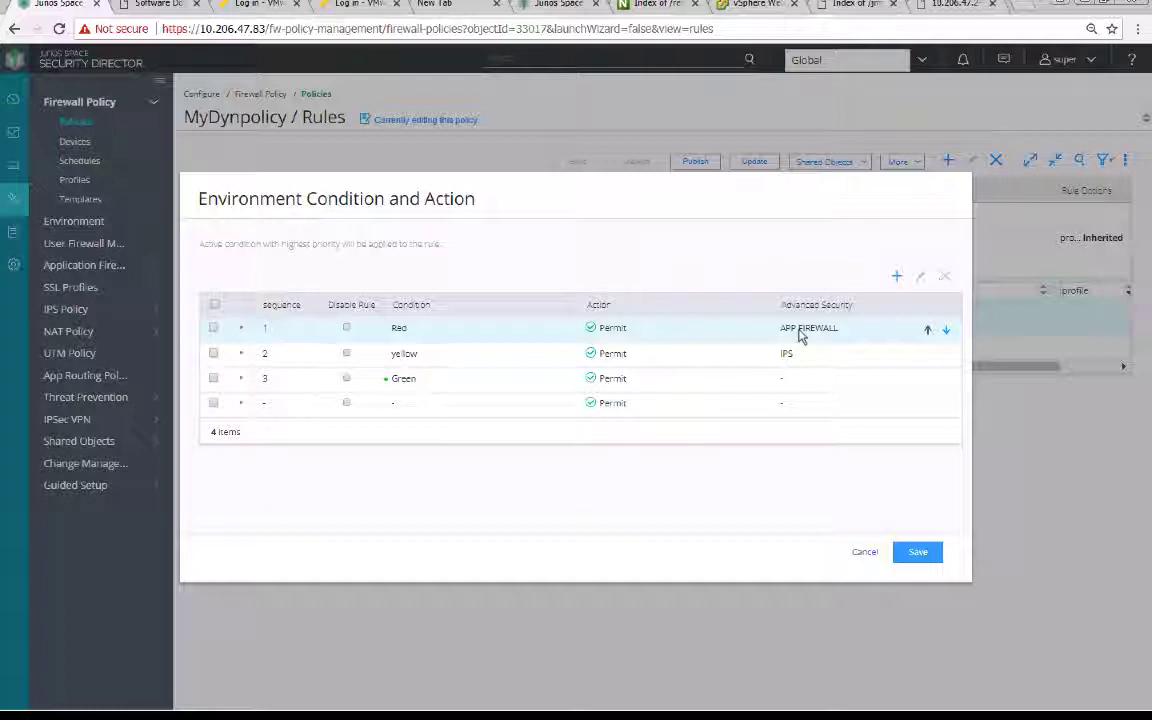
{"action": "left_click", "coordinate": [865, 554]}
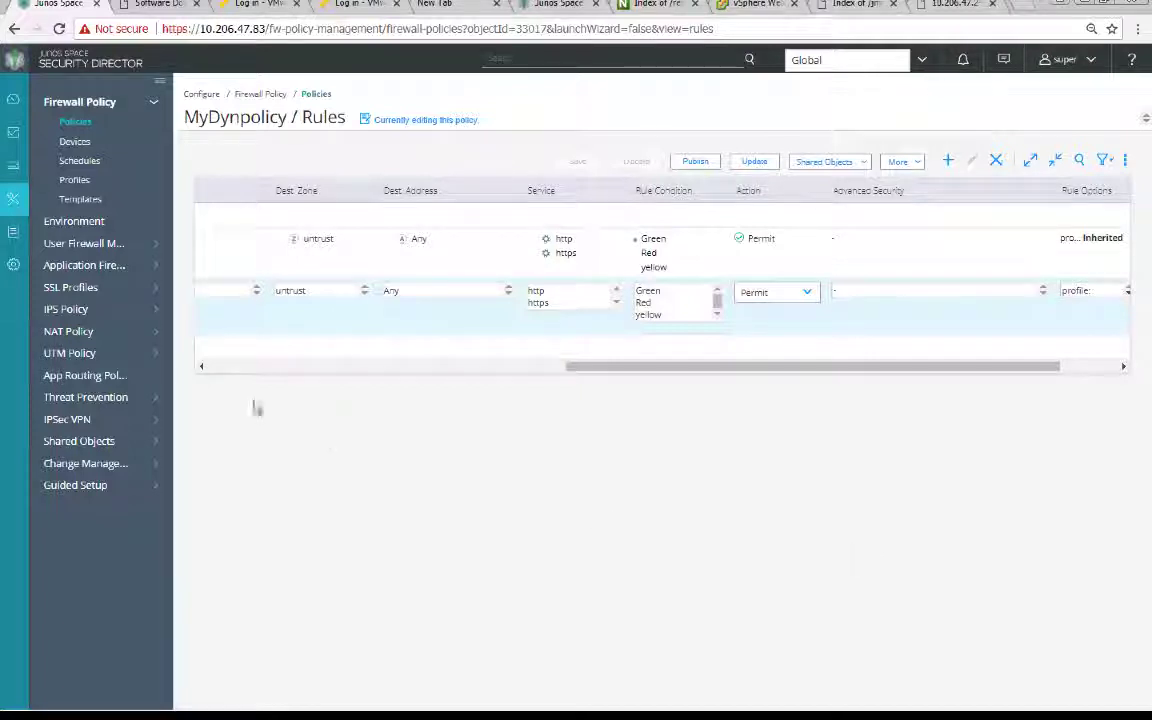
Step: Set the current value of the Defcon environment variable to YELLOW and save it
{"action": "left_click", "coordinate": [95, 226]}
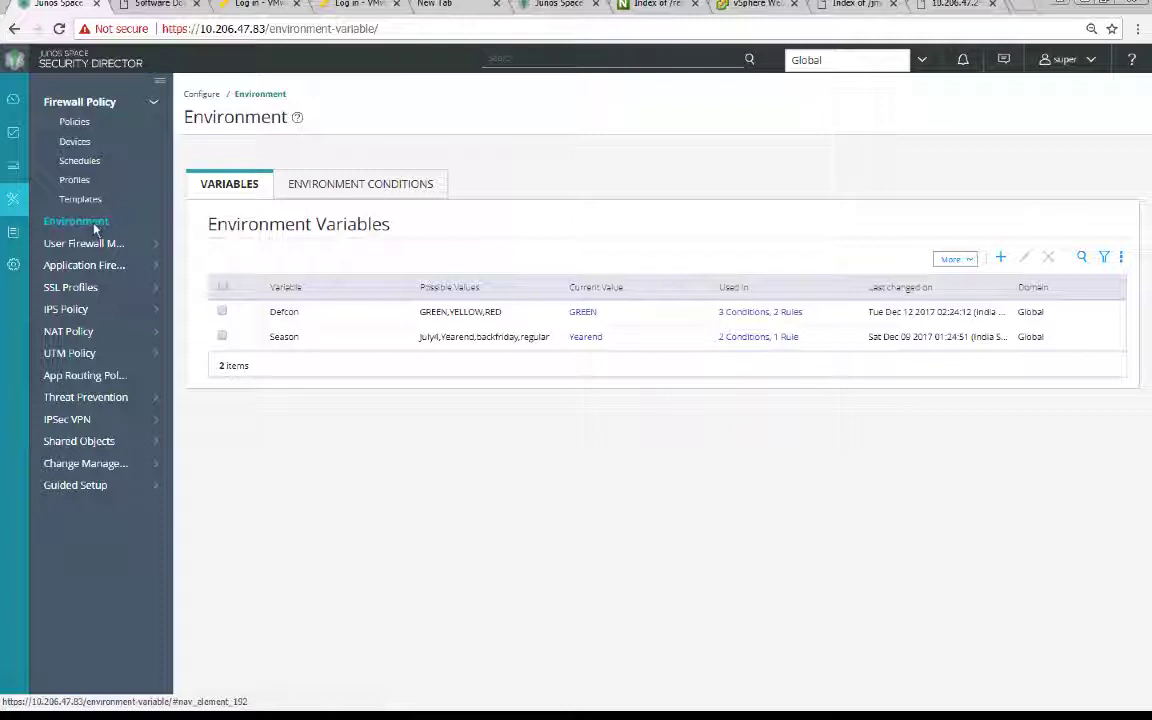
{"action": "left_click", "coordinate": [222, 312]}
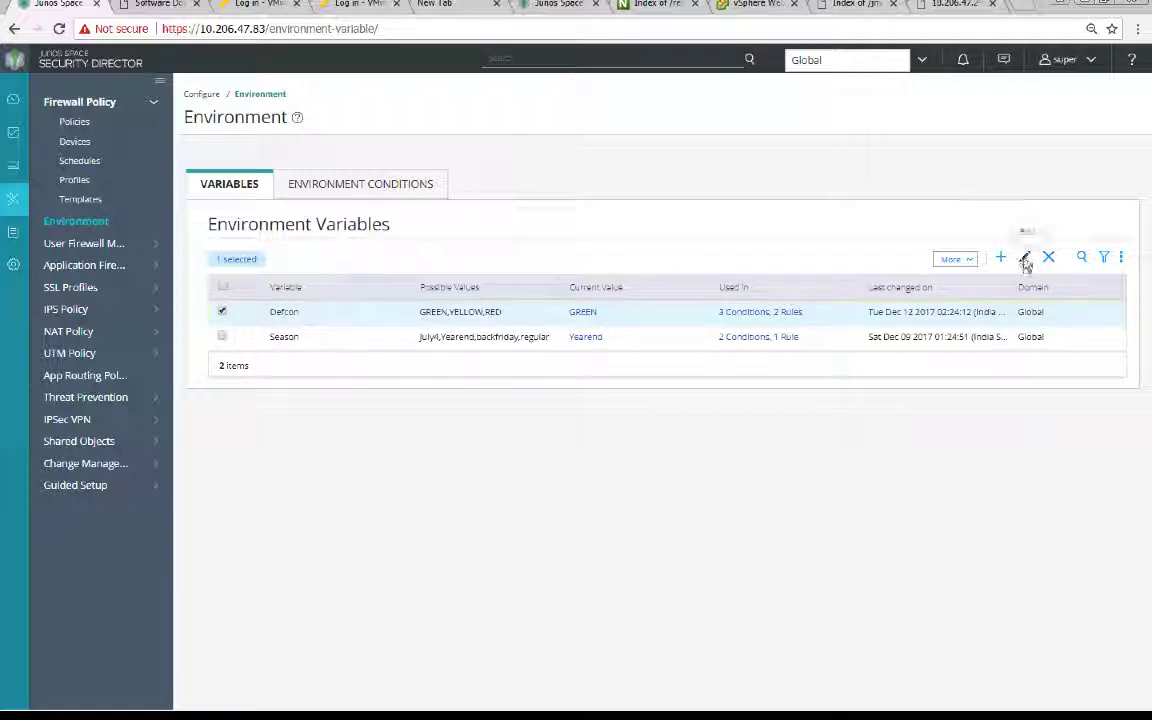
{"action": "left_click", "coordinate": [1025, 259]}
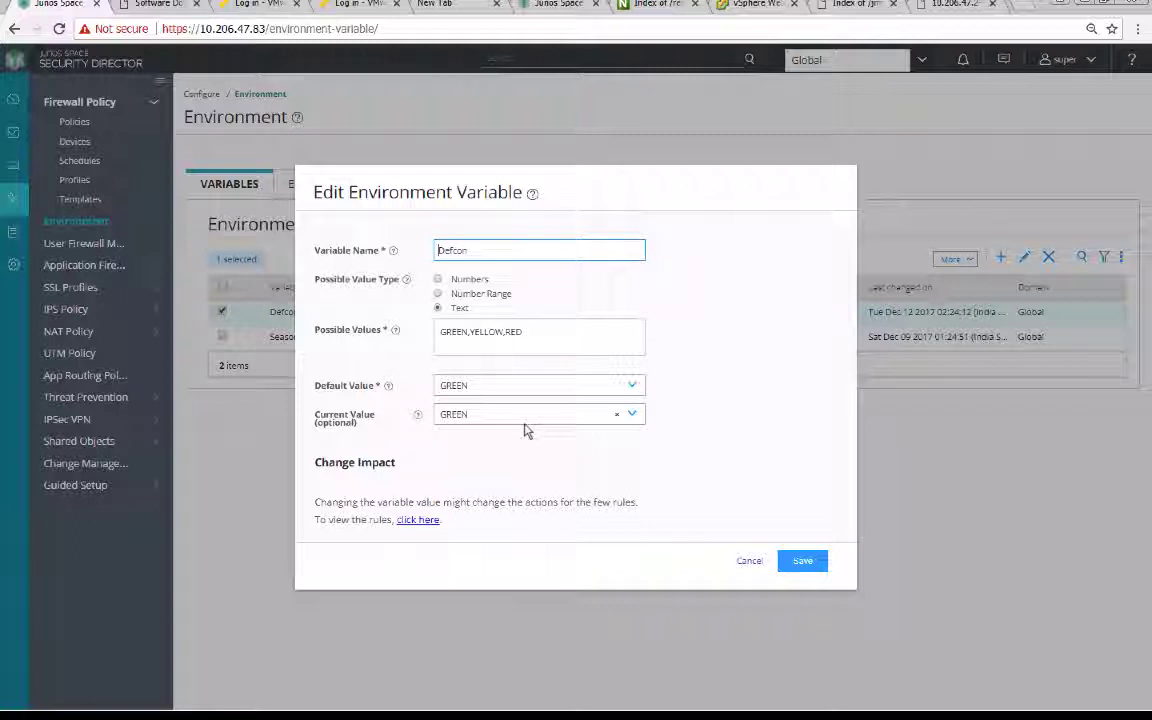
{"action": "left_click", "coordinate": [632, 415]}
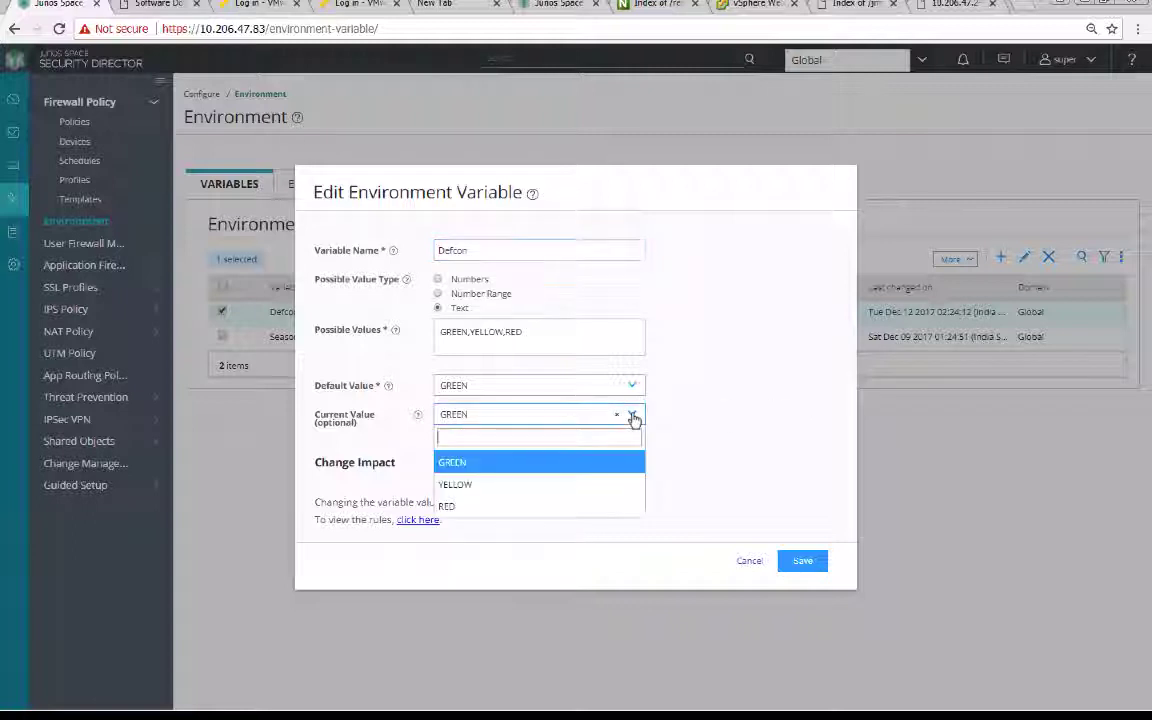
{"action": "left_click", "coordinate": [589, 488]}
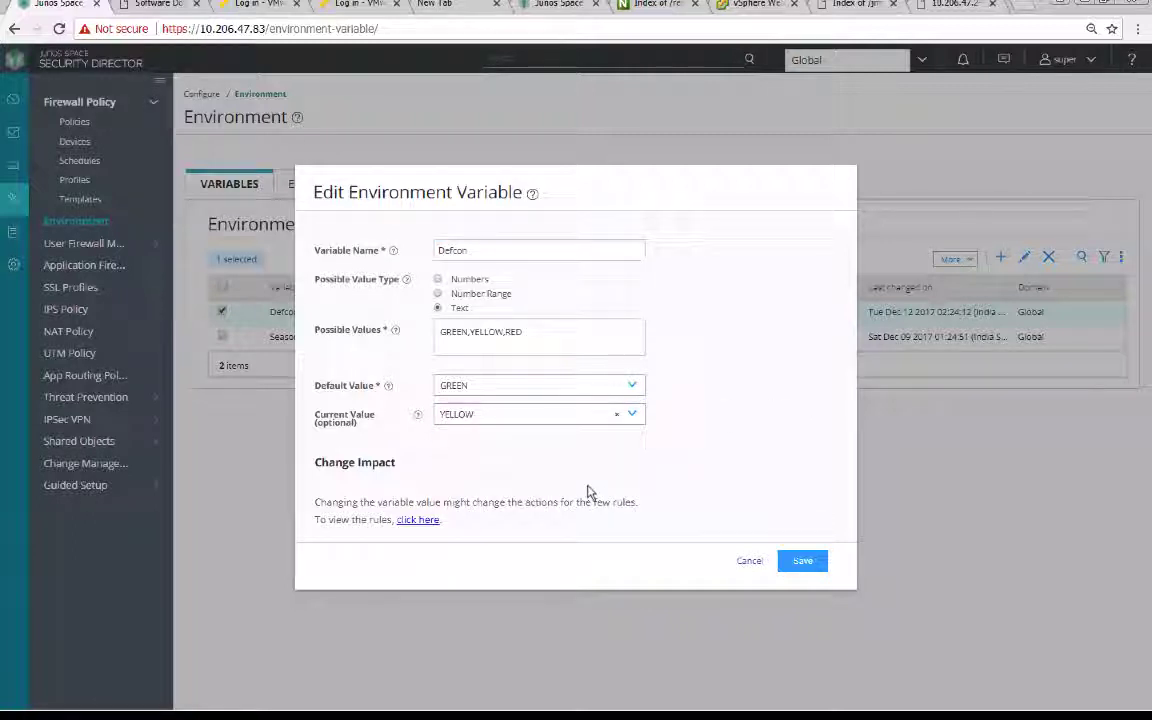
{"action": "left_click", "coordinate": [797, 565]}
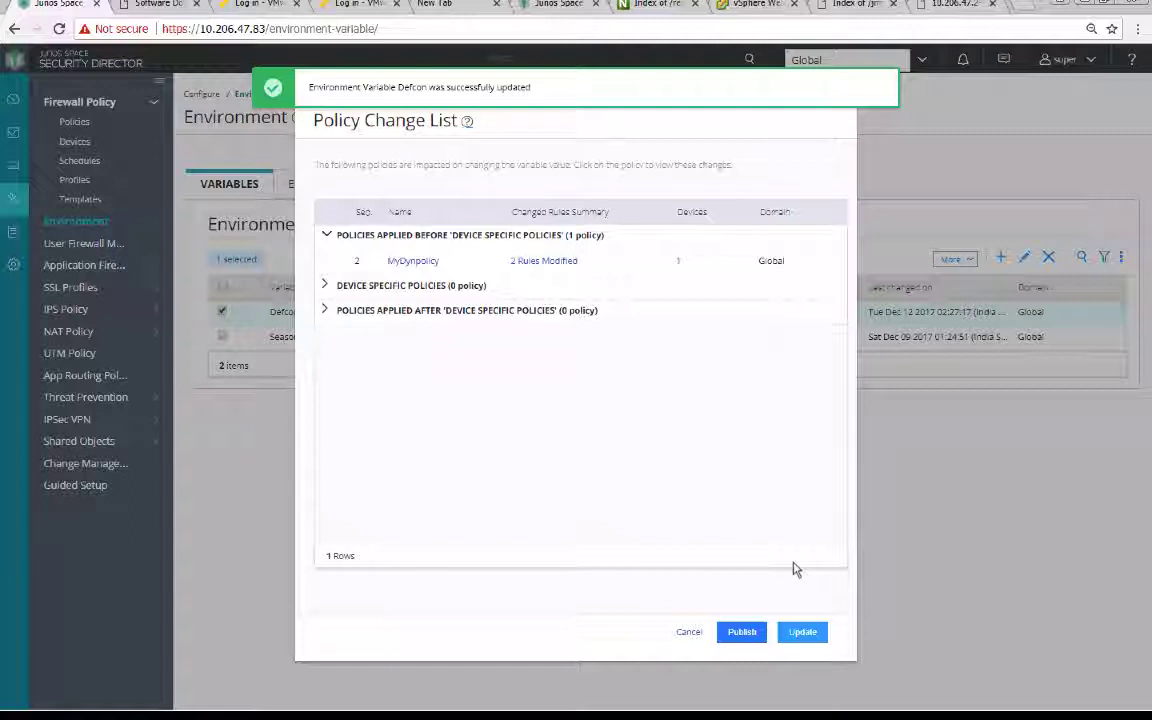
Step: Preview the conditions and actions of the modified rules in MyDynpolicy and publish the policy change
{"action": "left_click", "coordinate": [574, 264]}
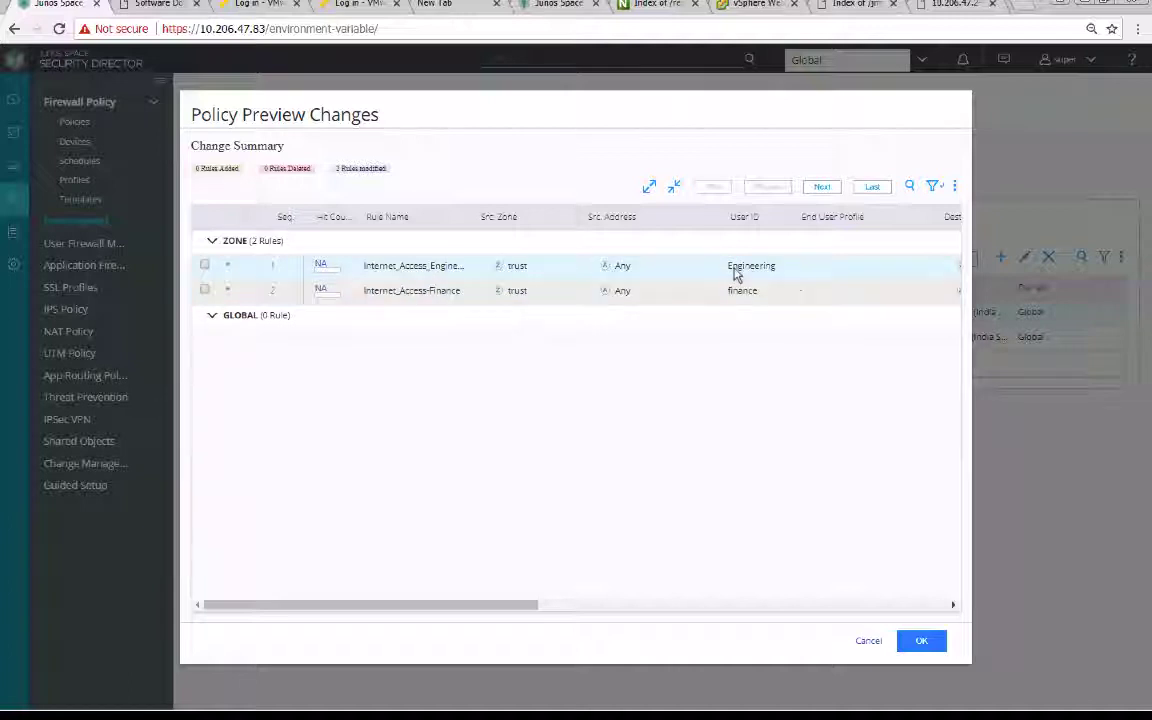
{"action": "left_click_drag", "start_coordinate": [502, 606], "coordinate": [815, 604]}
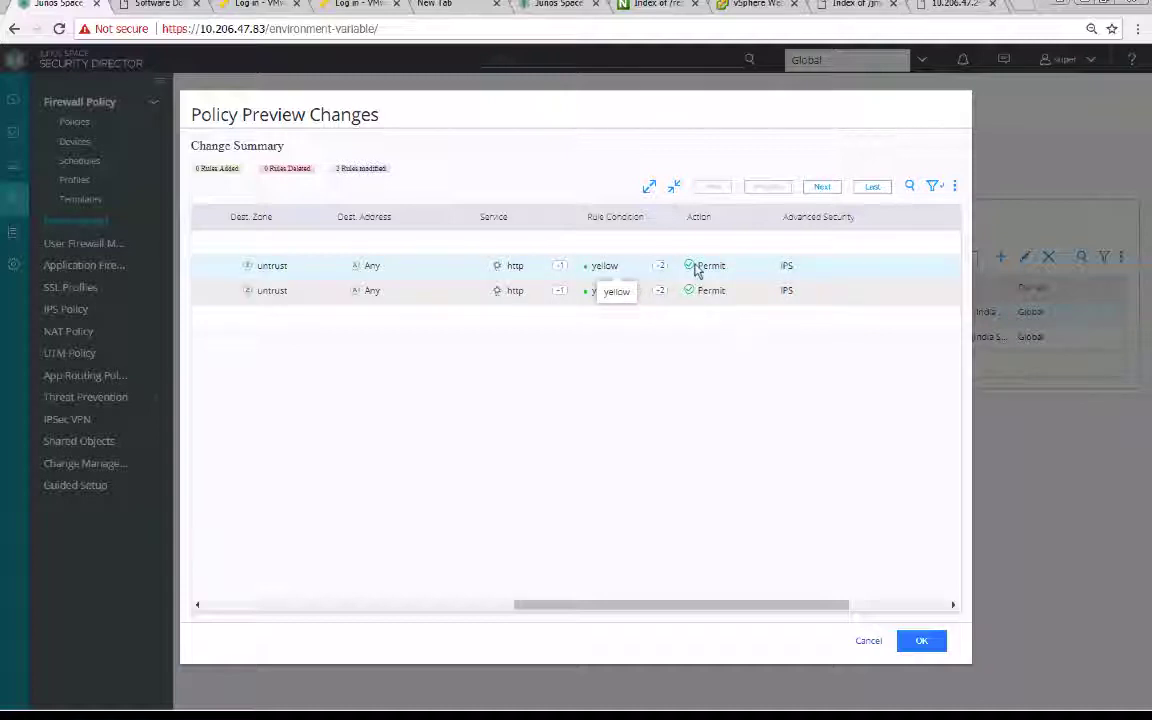
{"action": "left_click", "coordinate": [921, 640]}
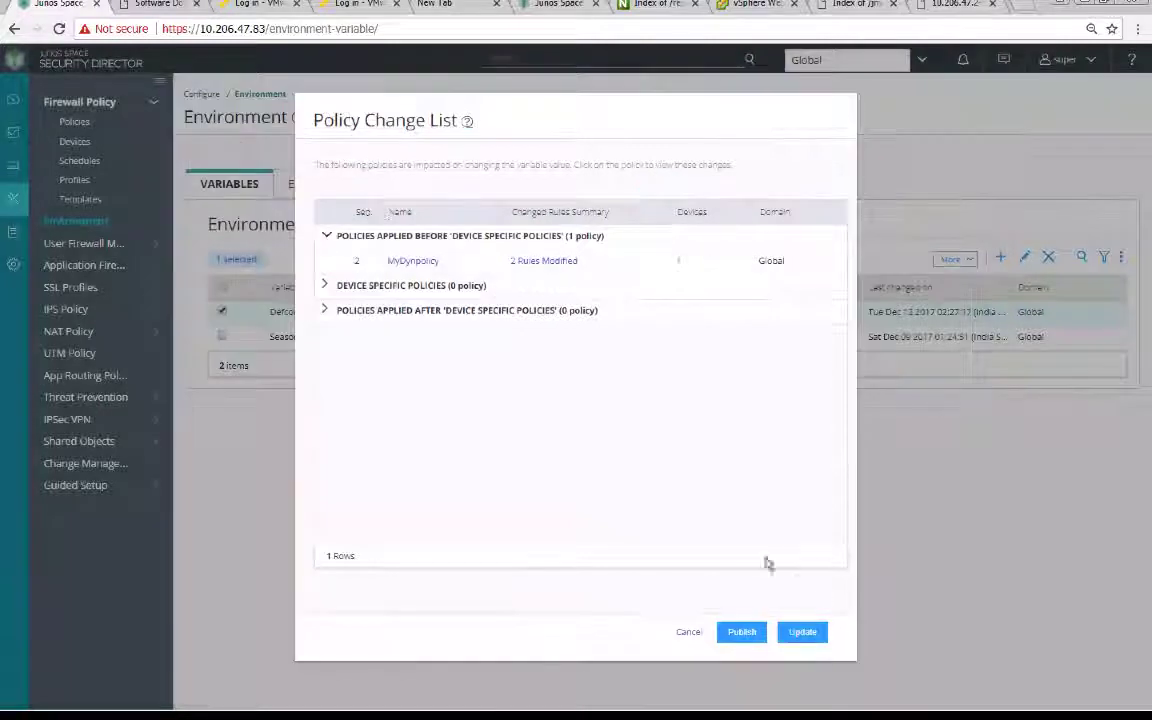
{"action": "left_click", "coordinate": [743, 632]}
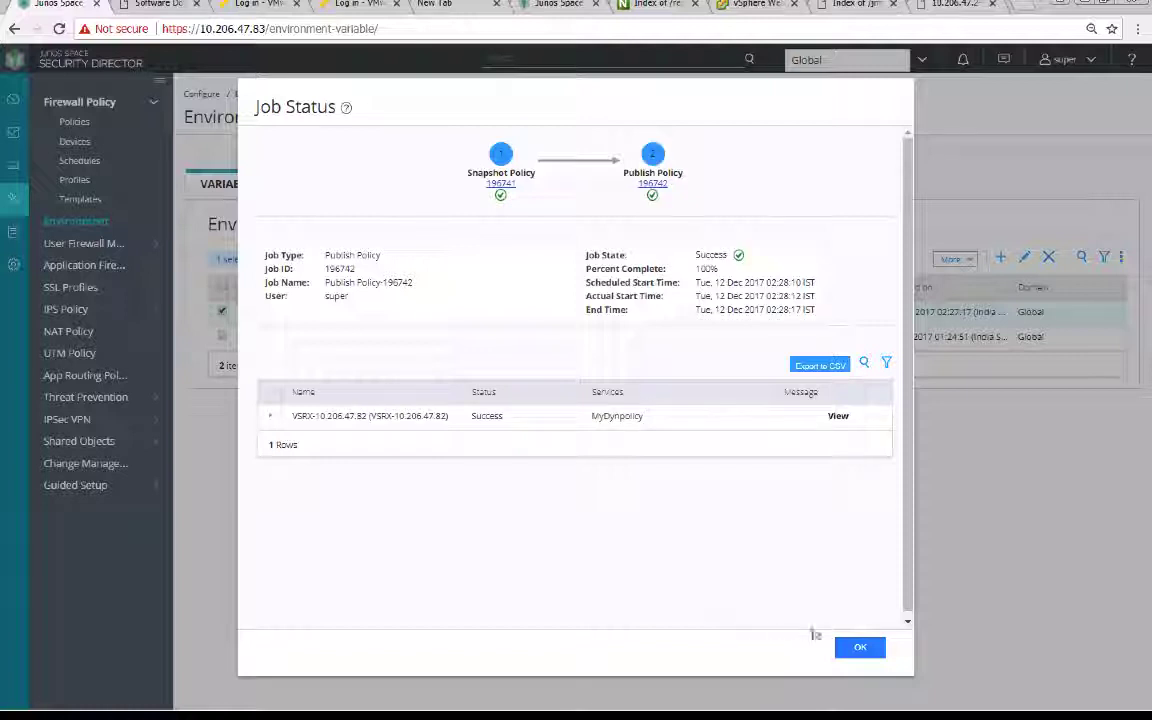
{"action": "left_click", "coordinate": [856, 648]}
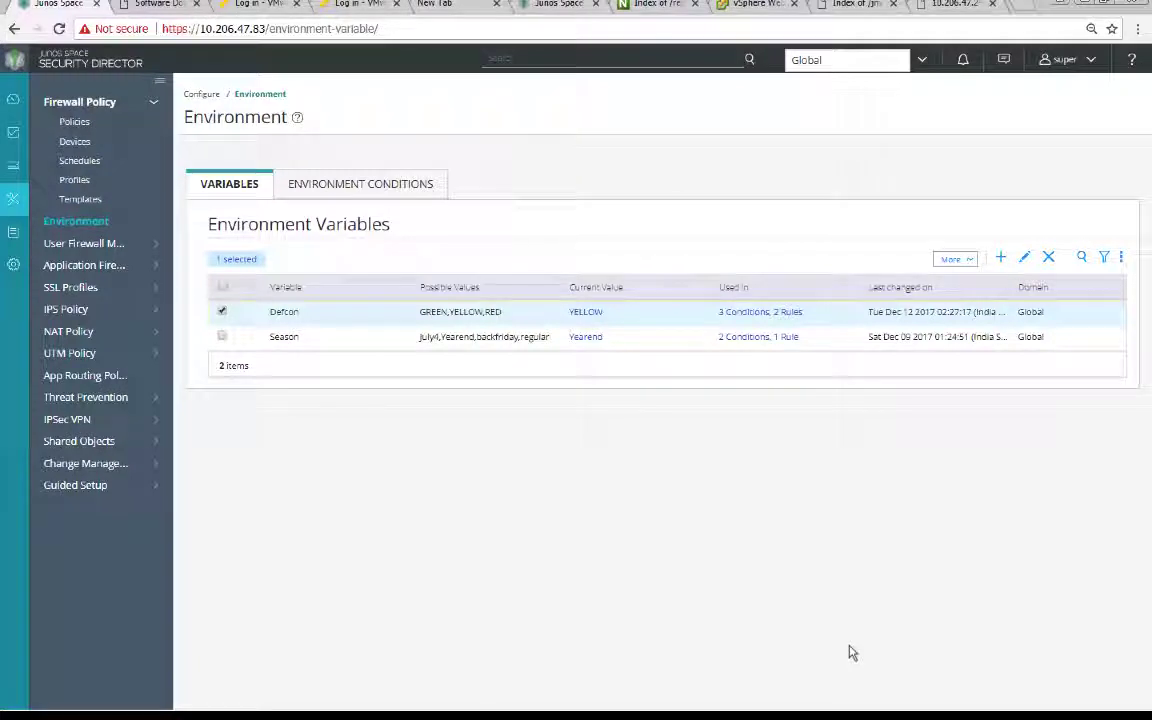
Step: Set the current value of the Defcon environment variable to RED and save the change
{"action": "left_click", "coordinate": [598, 318]}
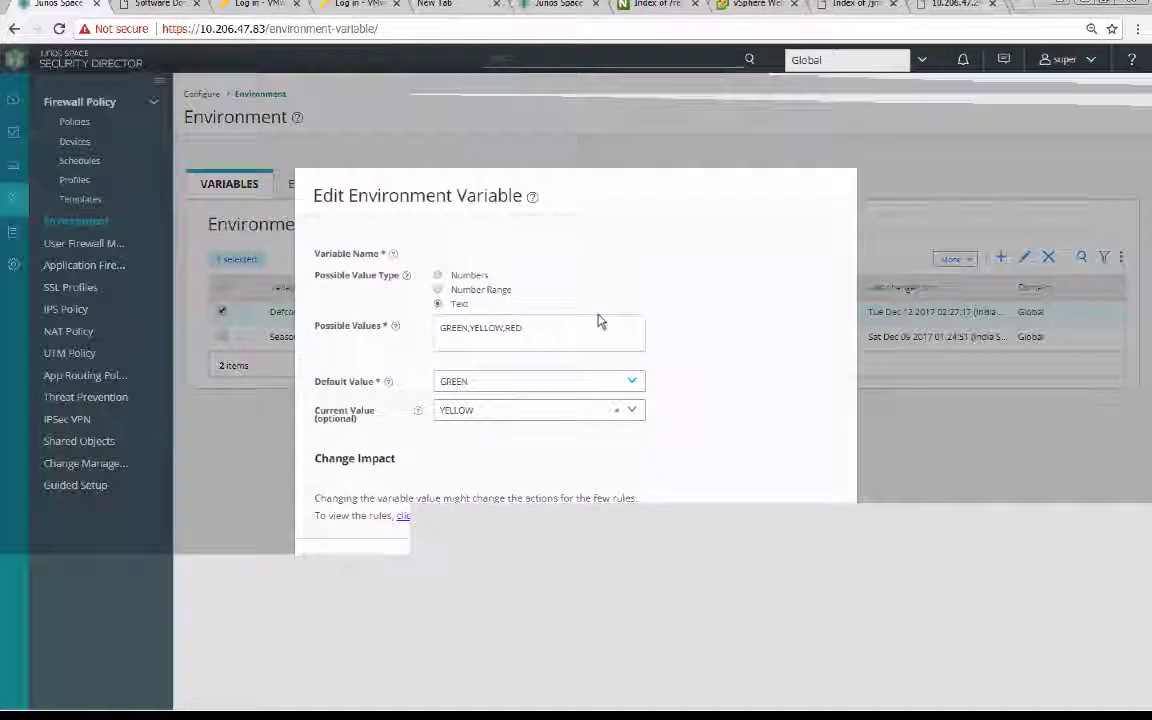
{"action": "left_click", "coordinate": [626, 416]}
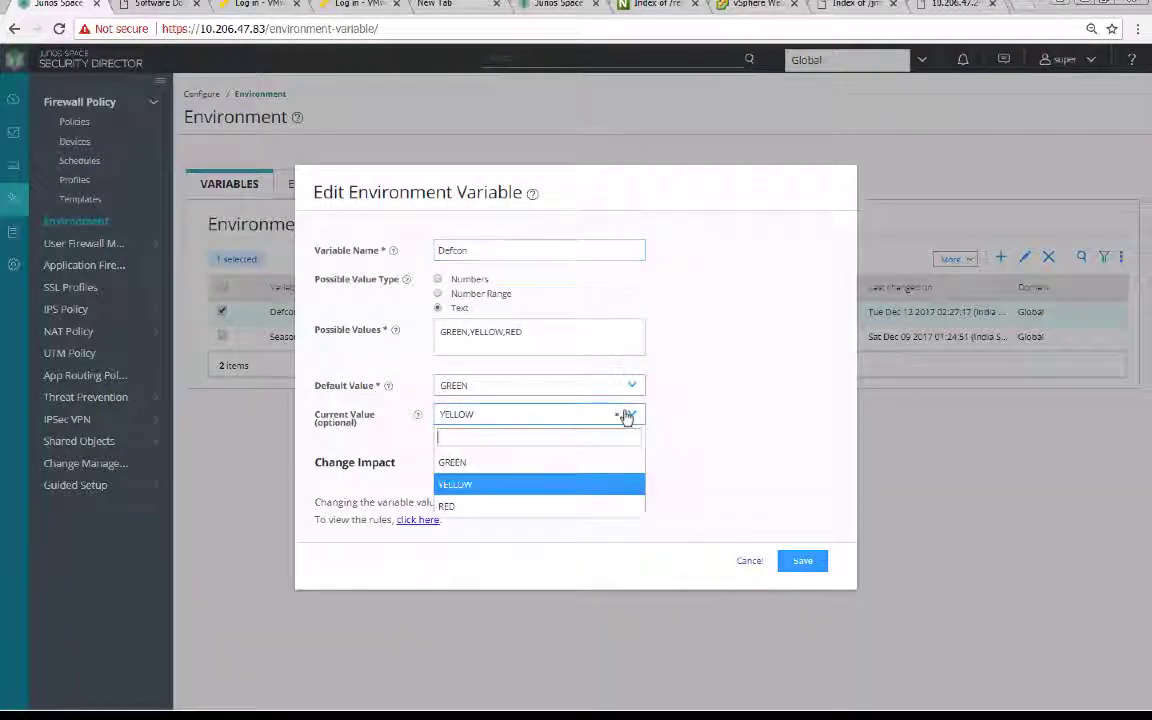
{"action": "double_click", "coordinate": [597, 505]}
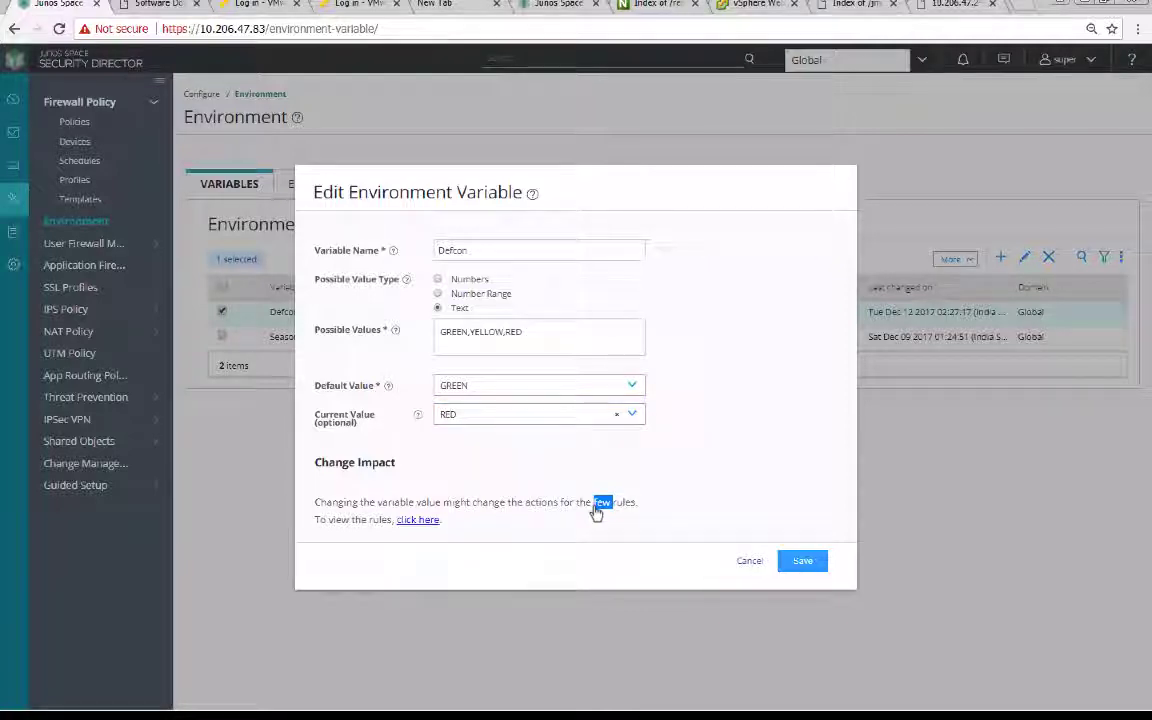
{"action": "left_click", "coordinate": [805, 561]}
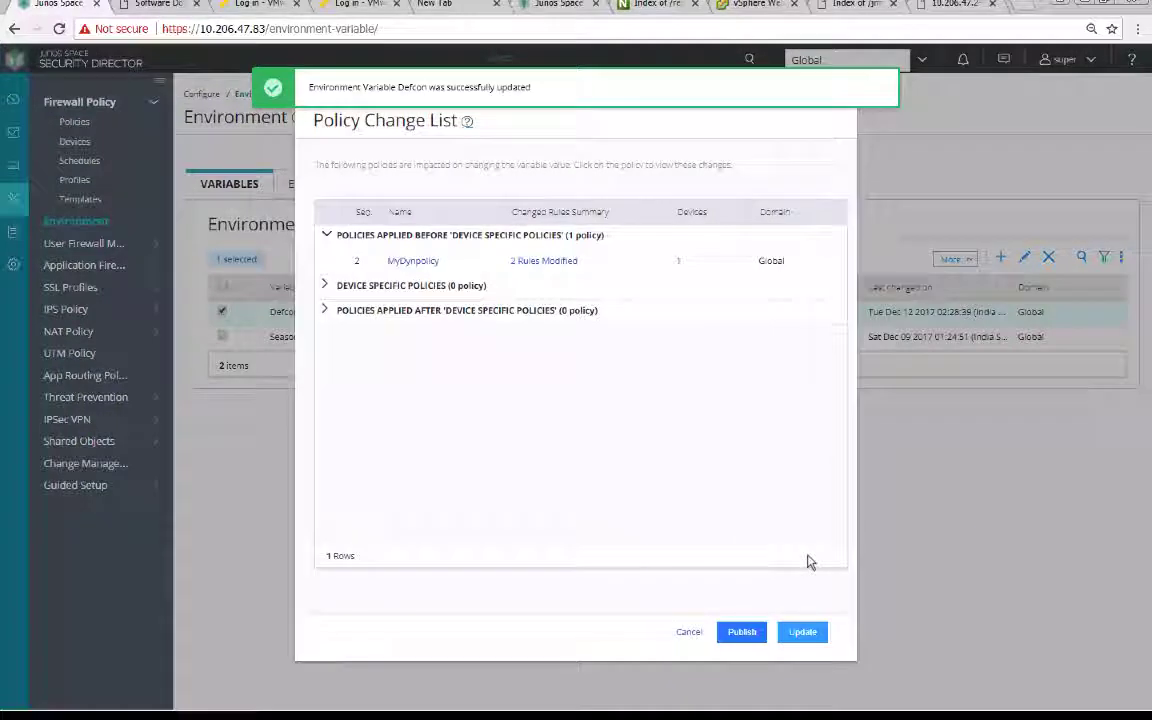
Step: Preview the rule conditions, actions and advanced security of the modified MyDynpolicy rules, publish the policy, and close the job status
{"action": "left_click", "coordinate": [565, 262]}
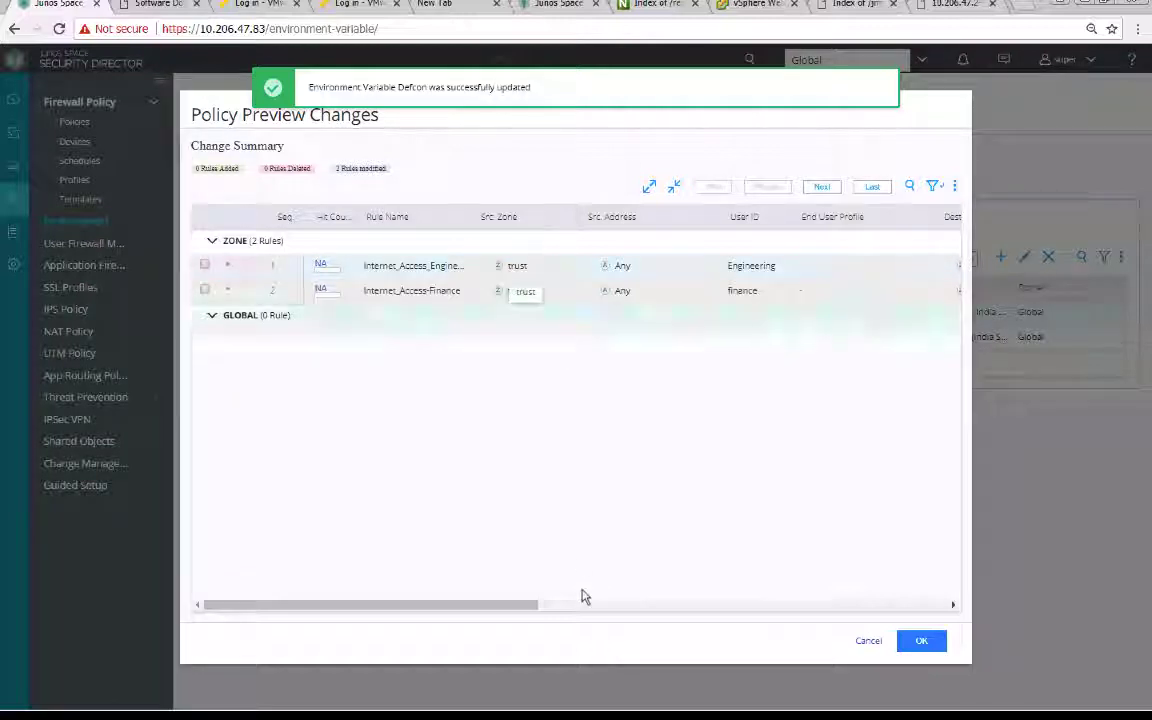
{"action": "left_click_drag", "start_coordinate": [520, 608], "coordinate": [748, 604]}
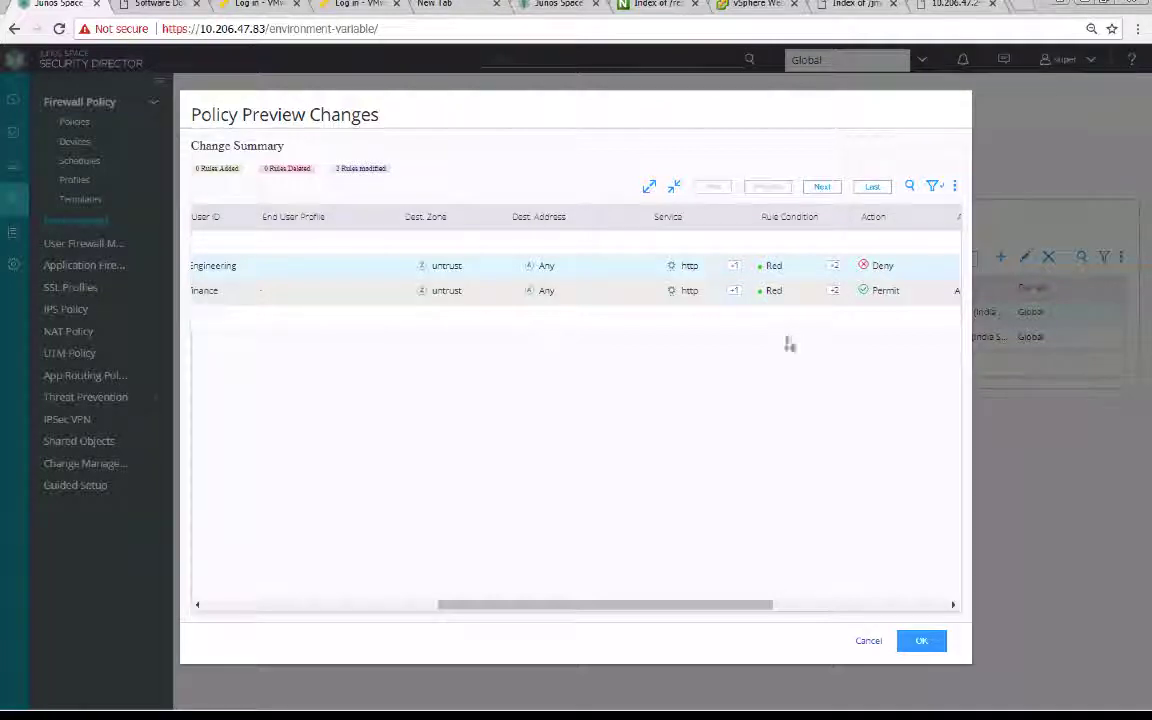
{"action": "left_click", "coordinate": [672, 293]}
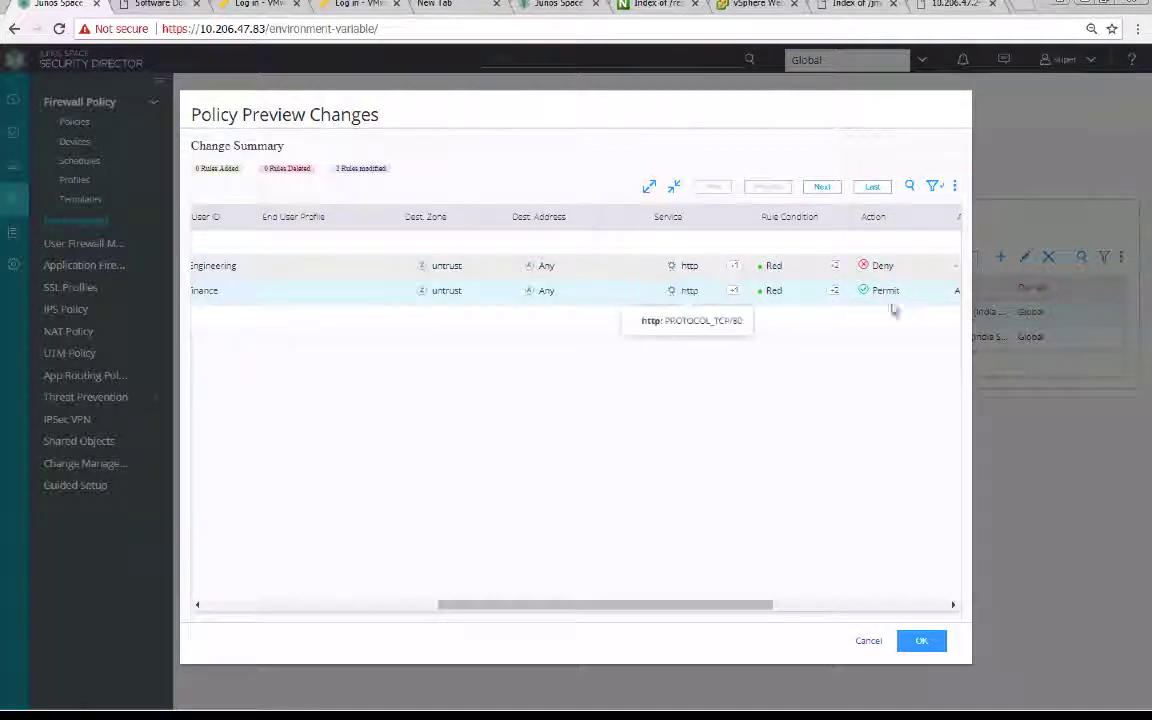
{"action": "left_click_drag", "start_coordinate": [765, 608], "coordinate": [832, 606]}
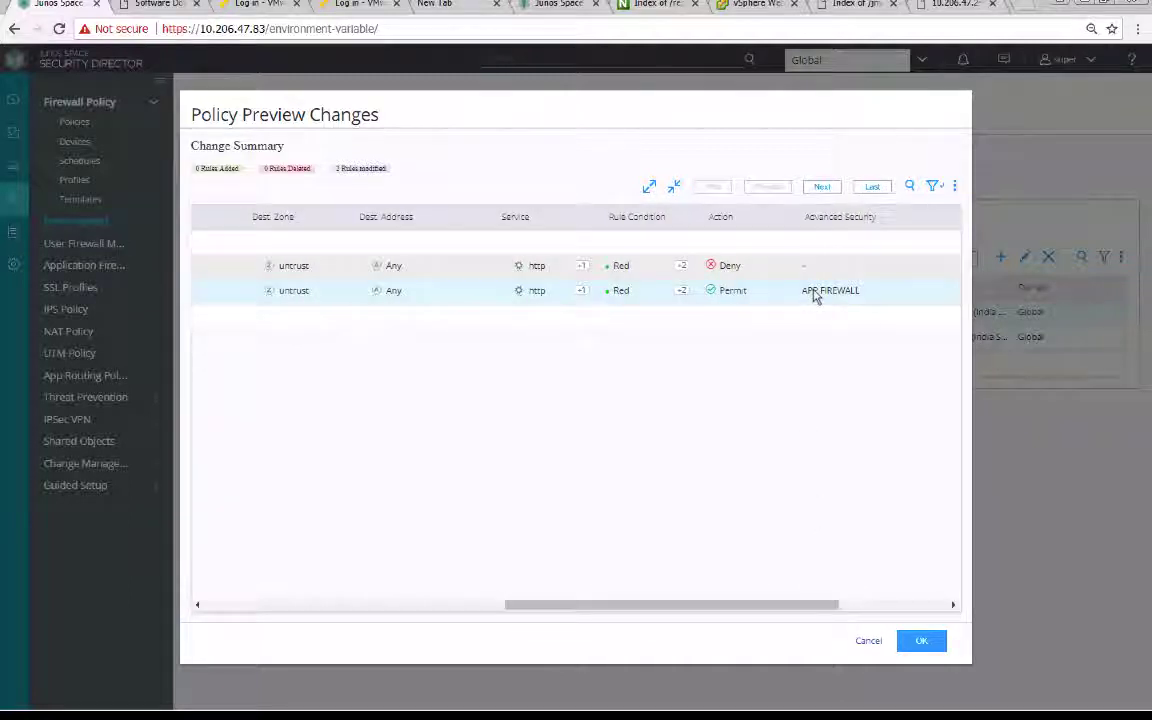
{"action": "mouse_move", "coordinate": [815, 296]}
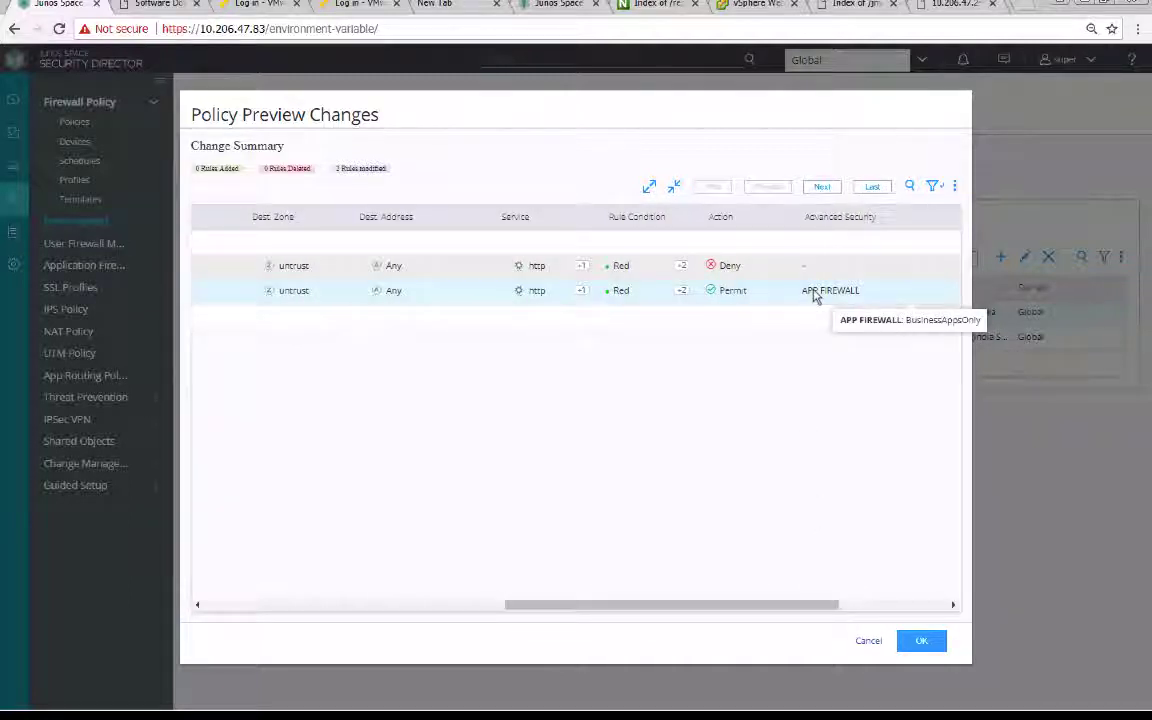
{"action": "left_click", "coordinate": [924, 641]}
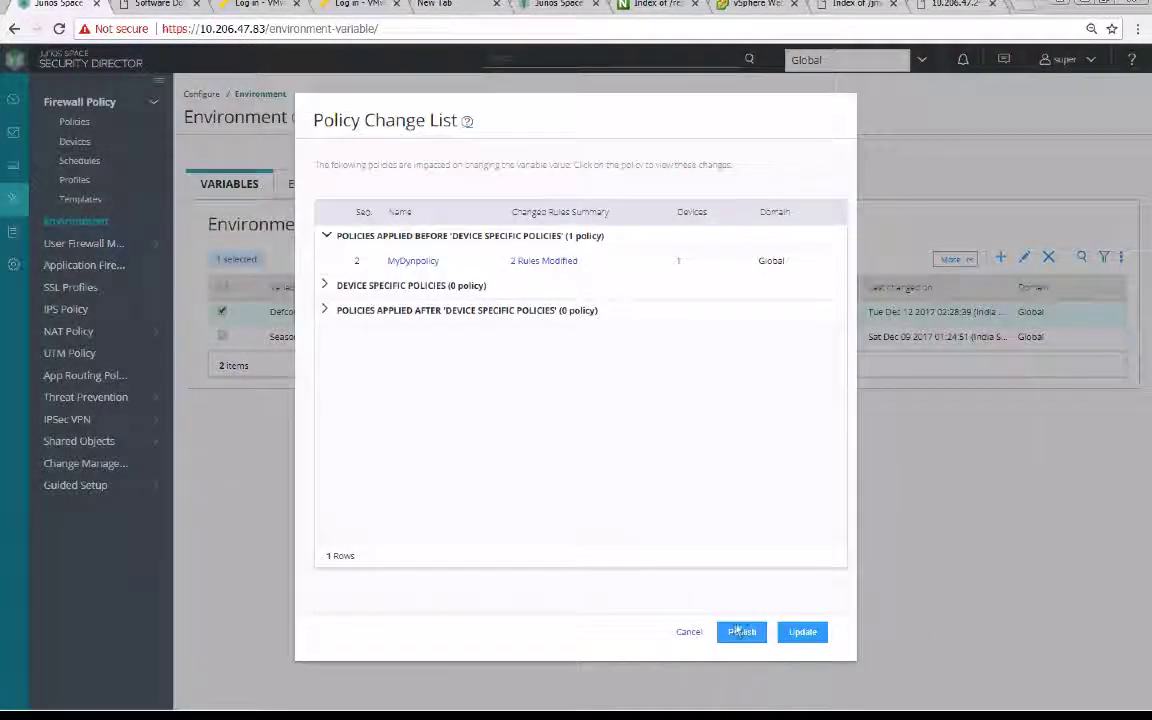
{"action": "left_click", "coordinate": [740, 633]}
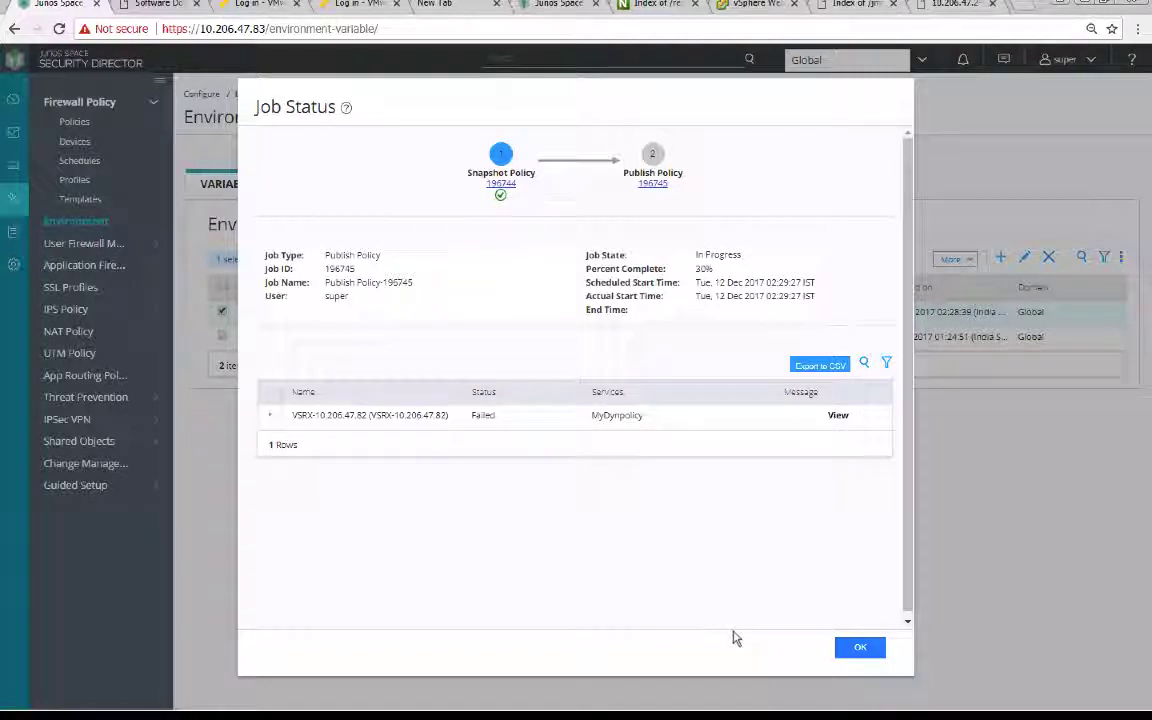
{"action": "left_click", "coordinate": [862, 648]}
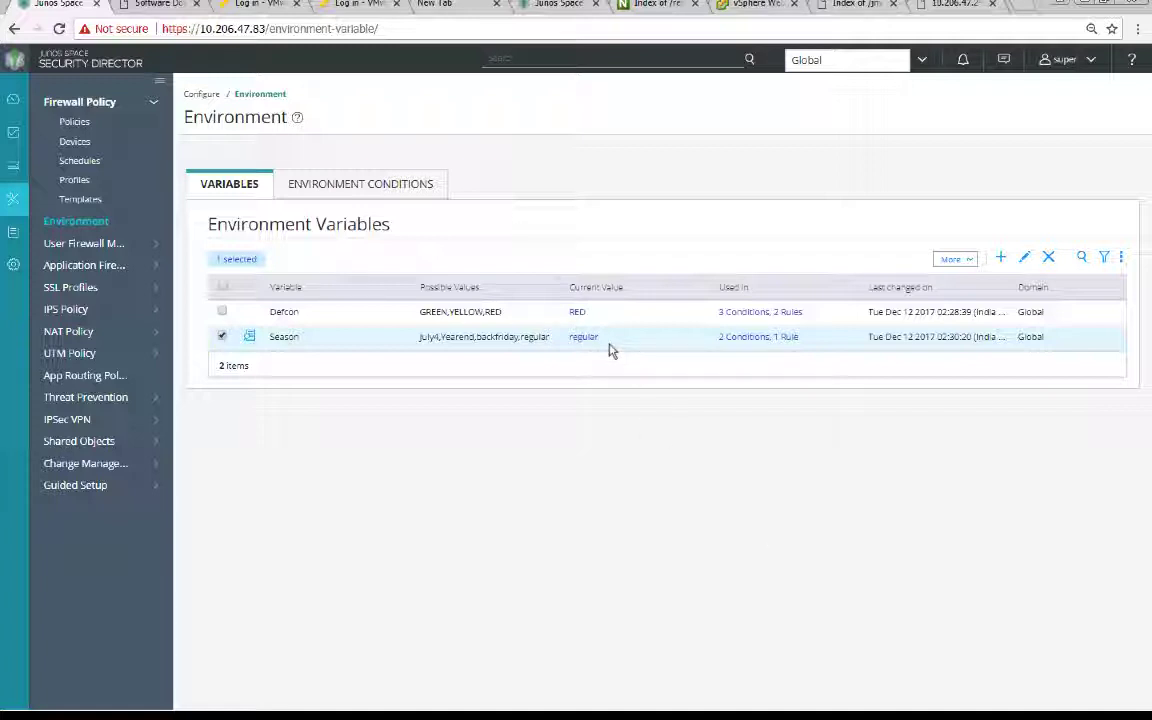
Step: Examine the Season variable and the definitions of the Holiday and Regular environment conditions, closing each without saving
{"action": "left_click", "coordinate": [1026, 259]}
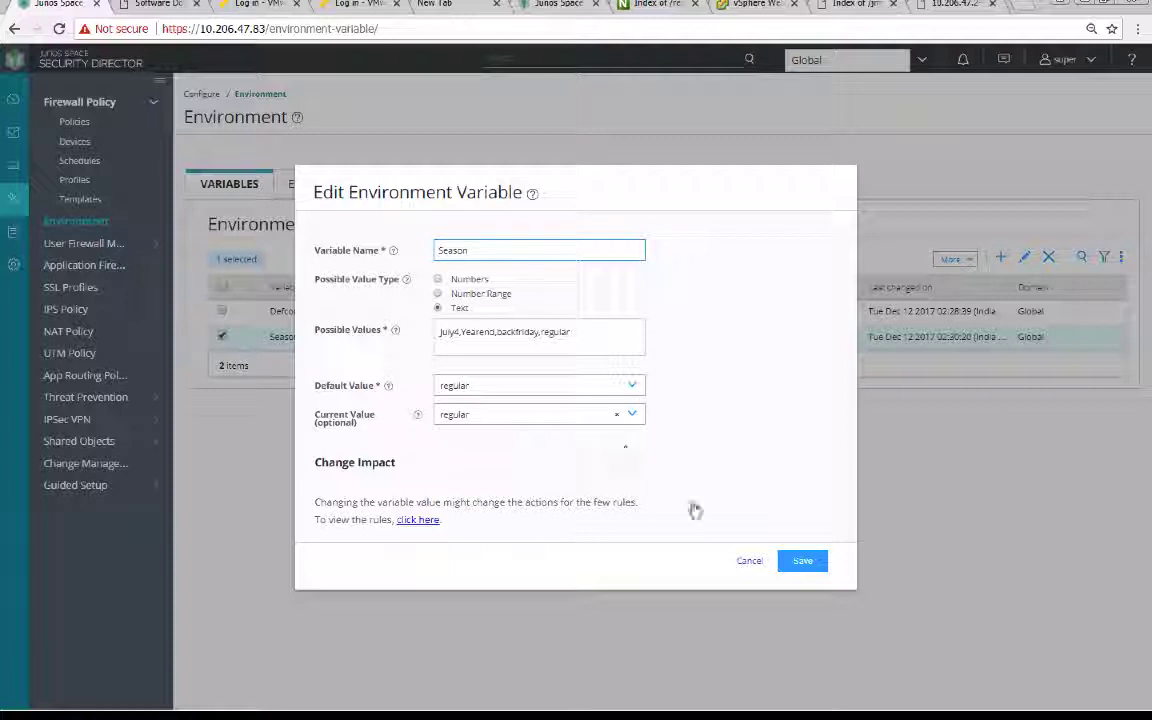
{"action": "left_click", "coordinate": [748, 562]}
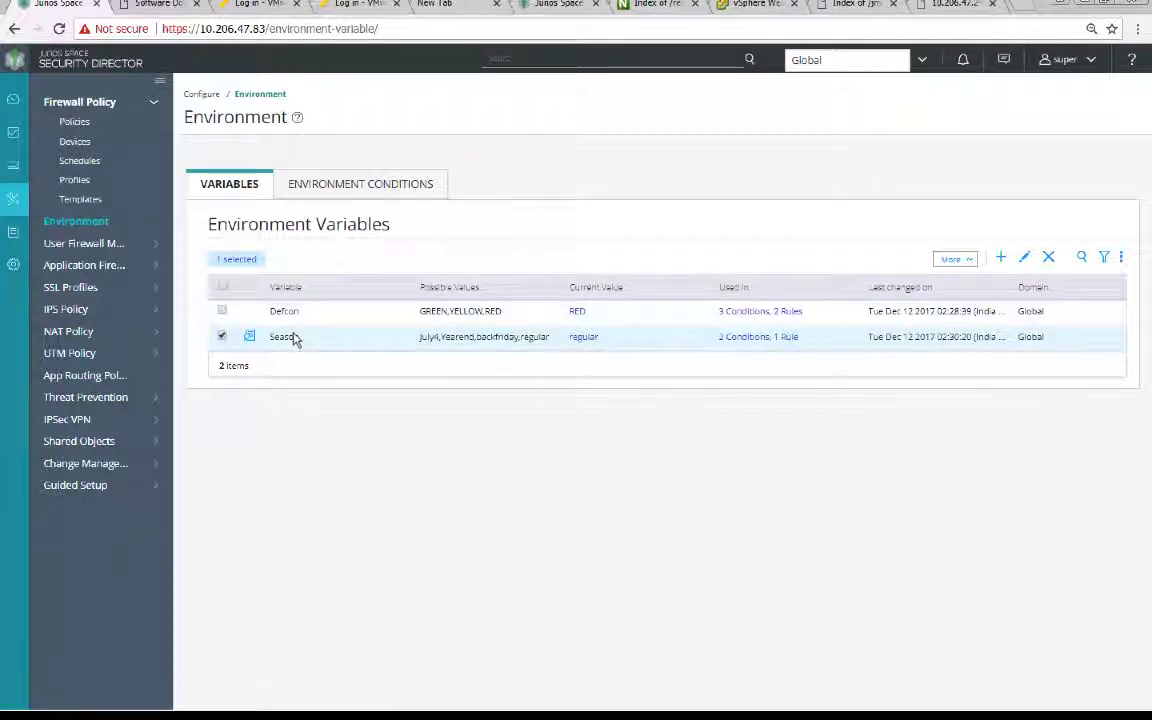
{"action": "left_click", "coordinate": [344, 184]}
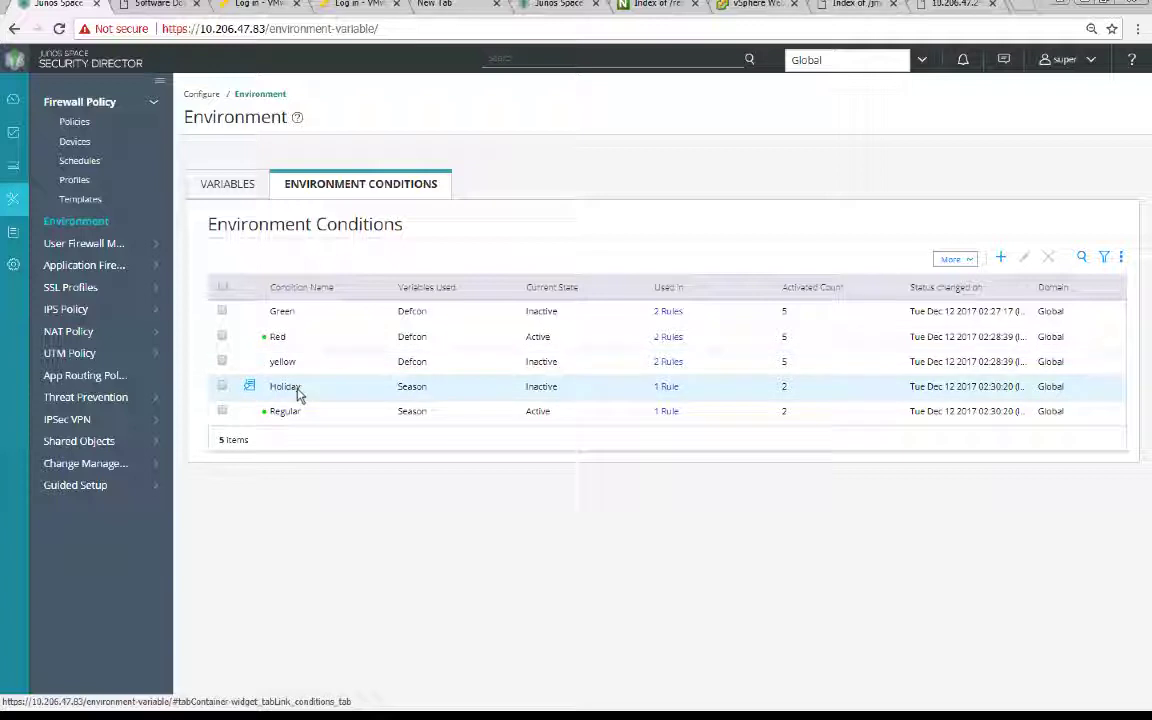
{"action": "left_click", "coordinate": [410, 392]}
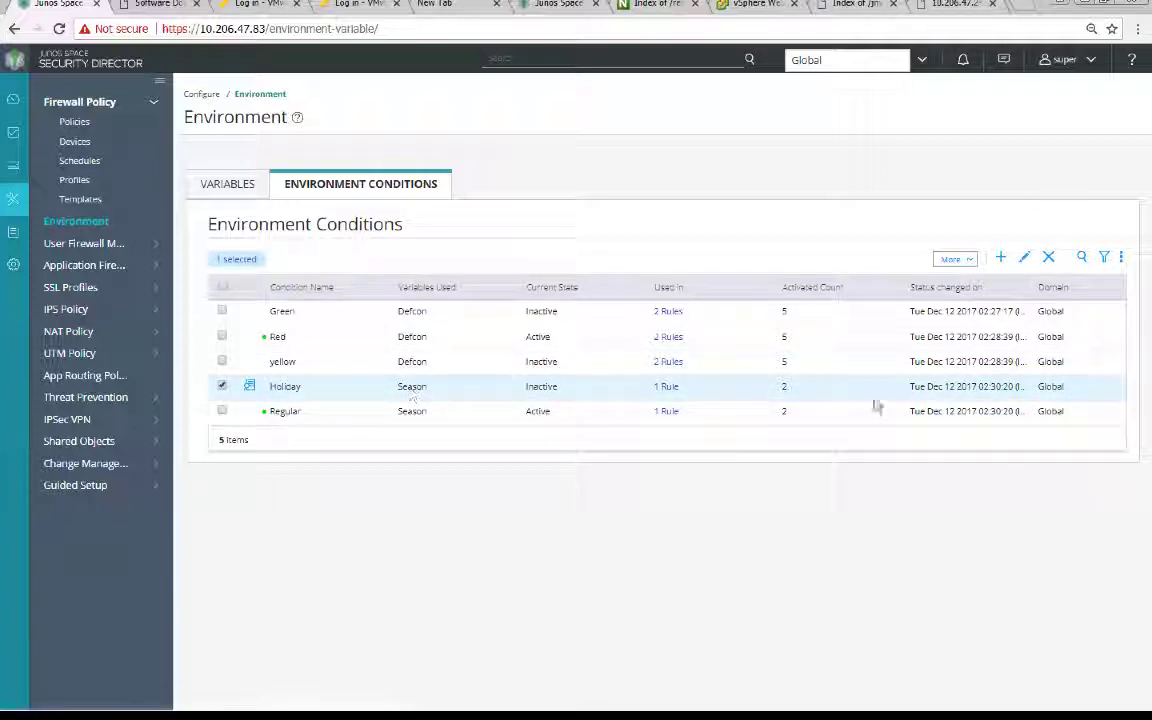
{"action": "left_click", "coordinate": [1025, 259]}
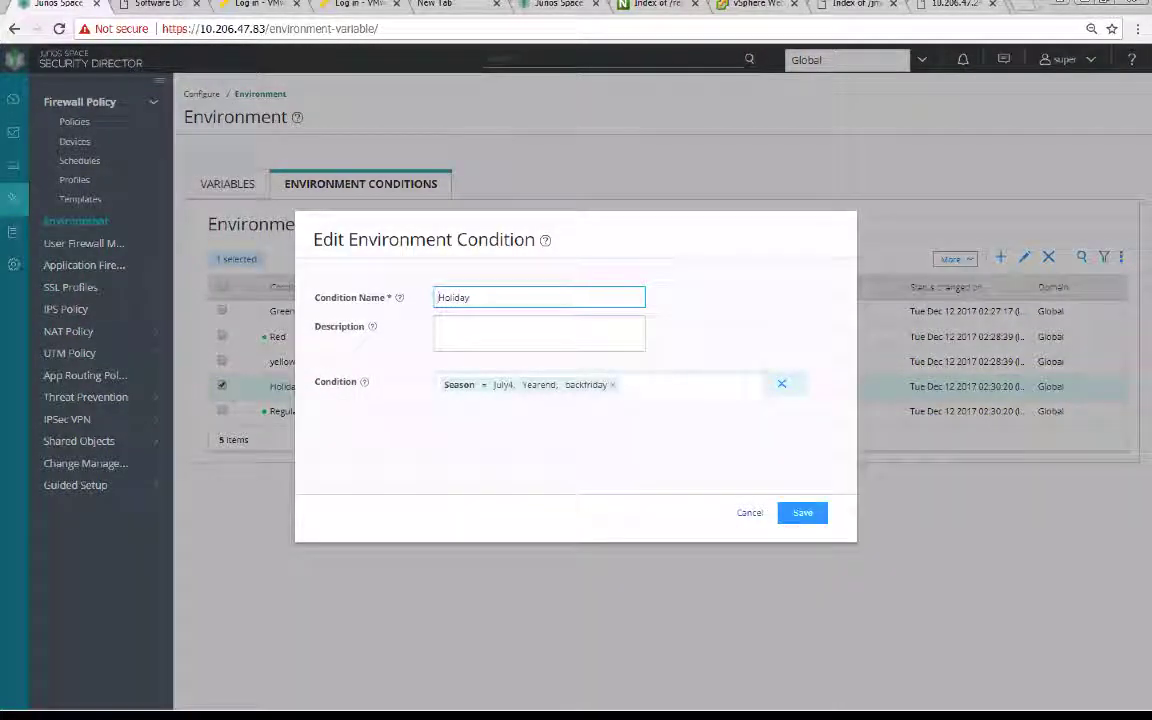
{"action": "left_click", "coordinate": [756, 517]}
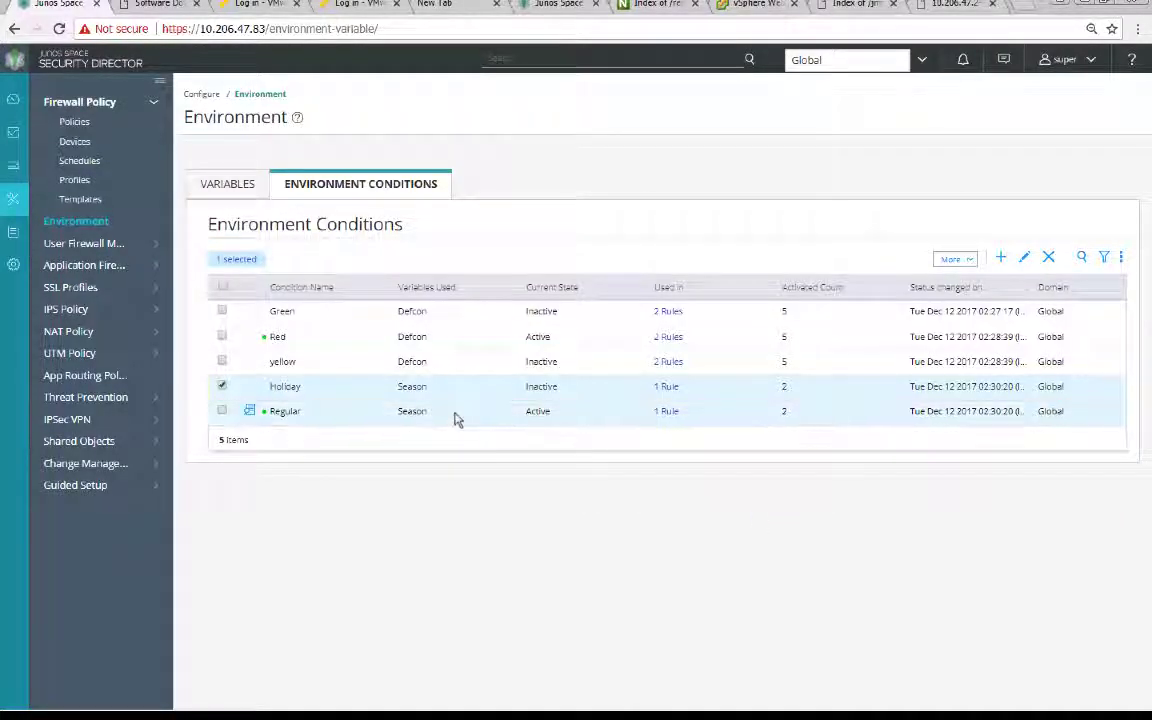
{"action": "left_click", "coordinate": [388, 410]}
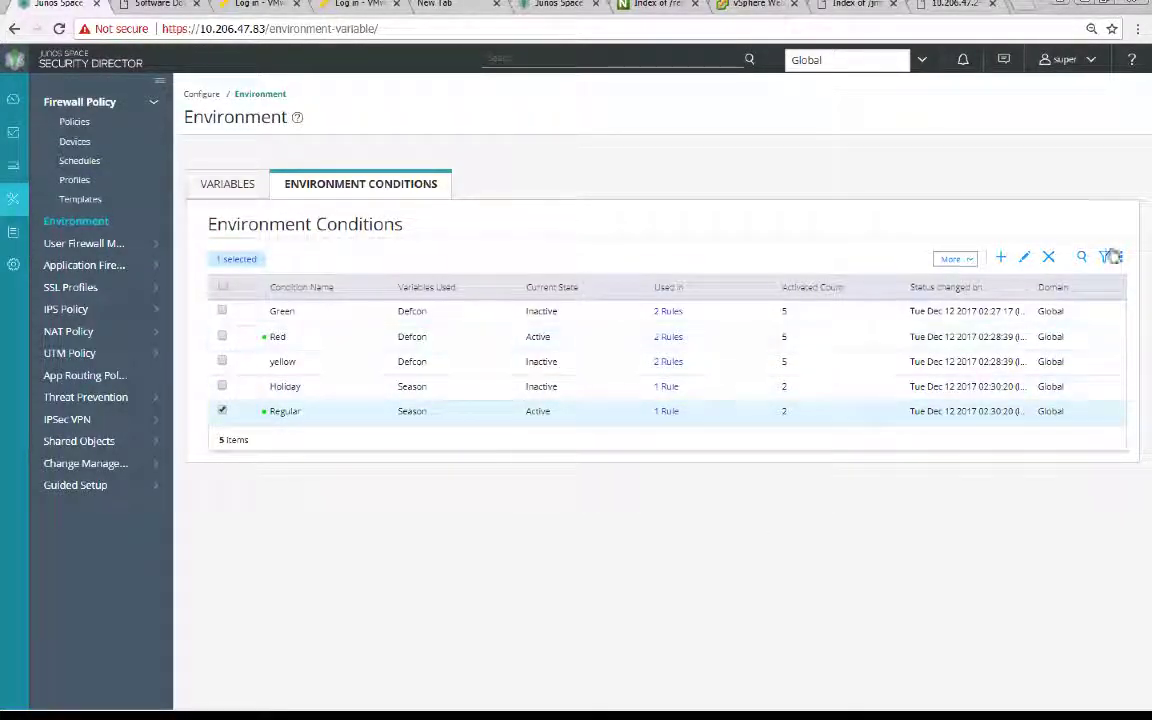
{"action": "left_click", "coordinate": [1025, 259]}
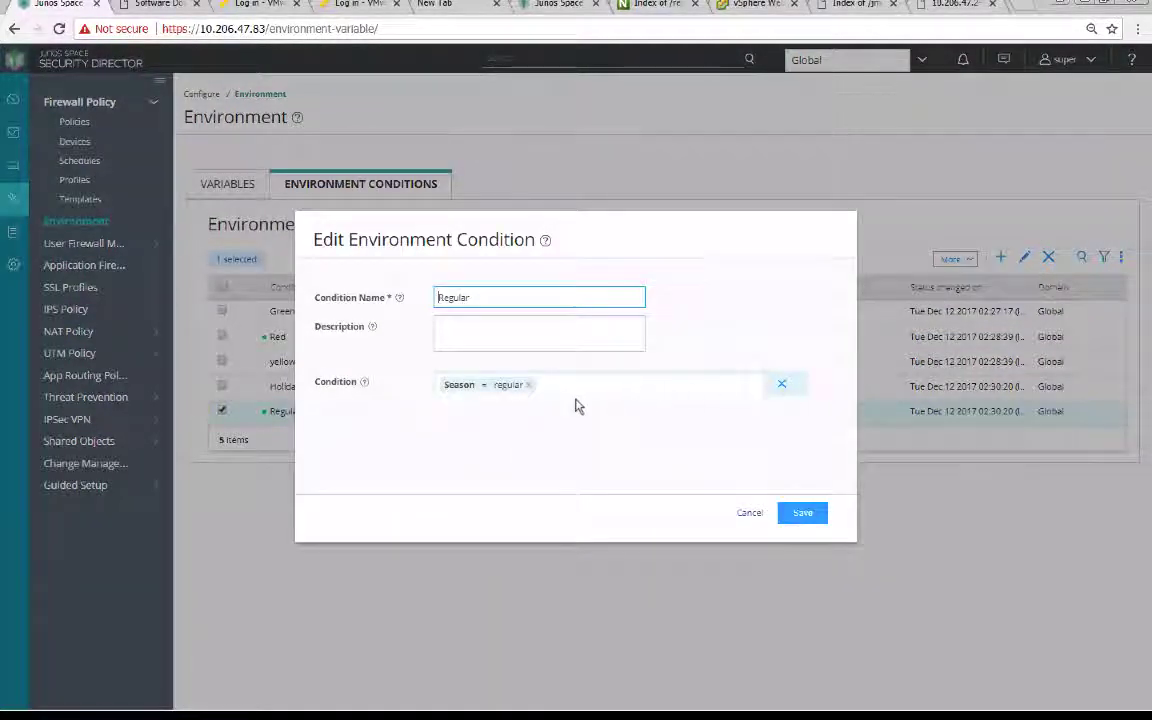
{"action": "left_click", "coordinate": [747, 513]}
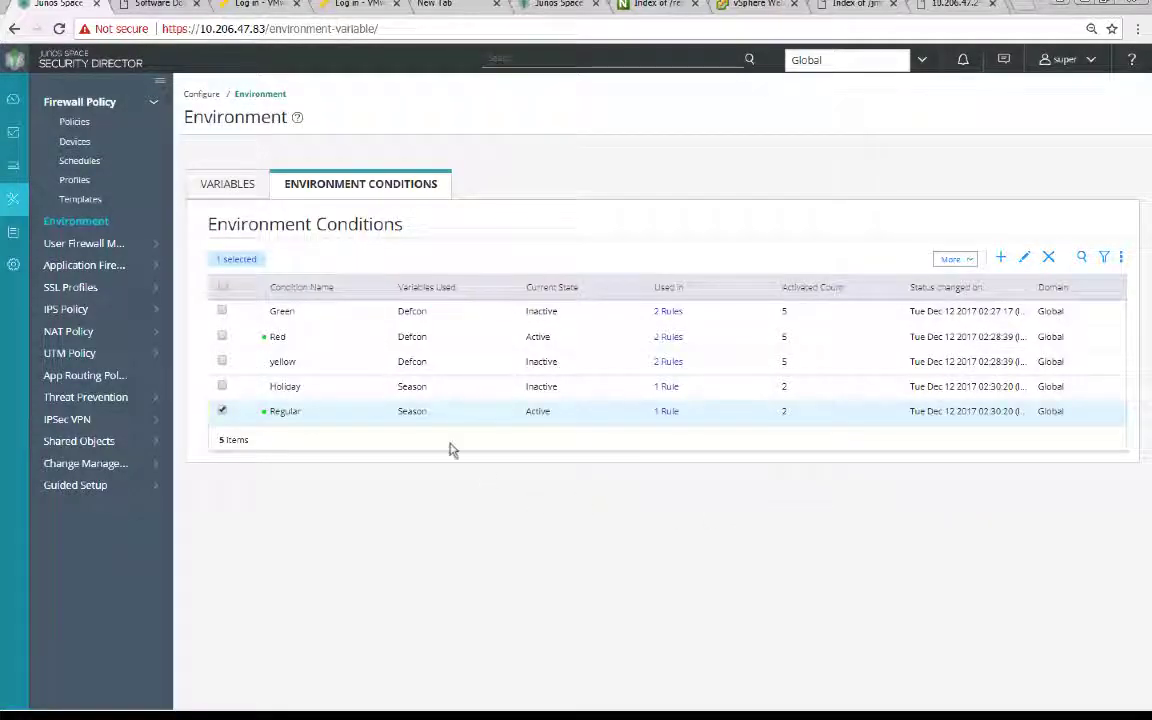
{"action": "left_click", "coordinate": [231, 182]}
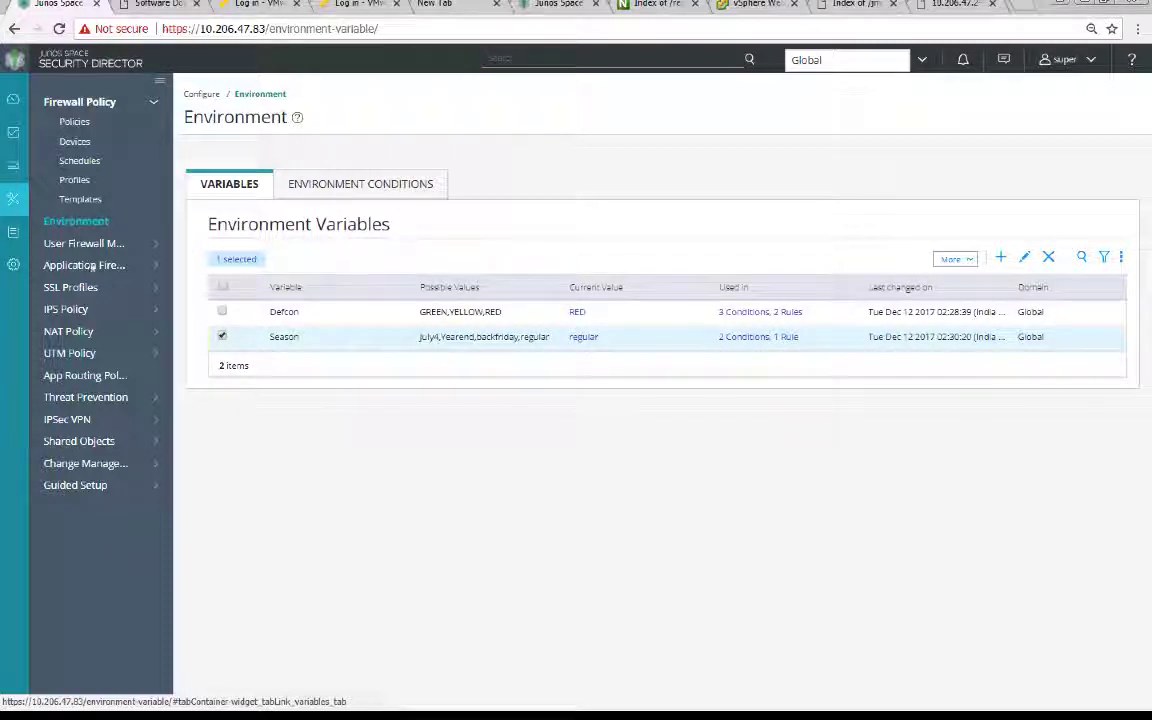
Step: Open the rules of the RetailerPolicy firewall policy and examine the Access rule's conditions and advanced security settings
{"action": "left_click", "coordinate": [75, 123]}
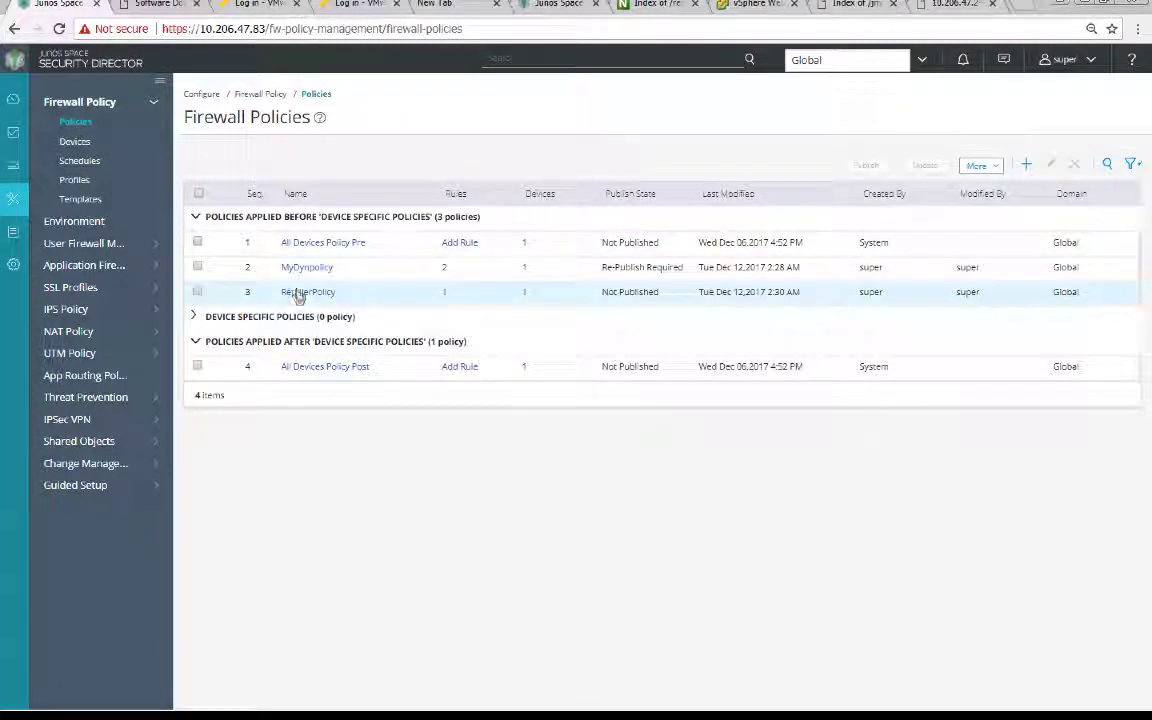
{"action": "left_click", "coordinate": [298, 293]}
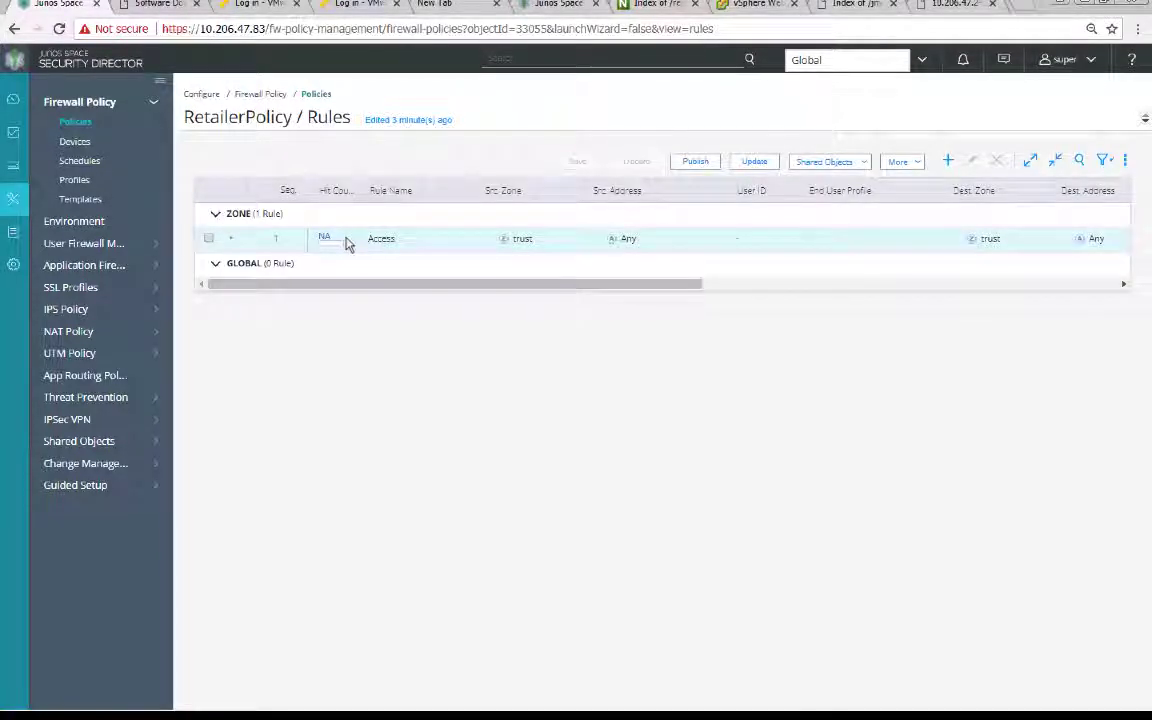
{"action": "left_click_drag", "start_coordinate": [391, 283], "coordinate": [736, 288]}
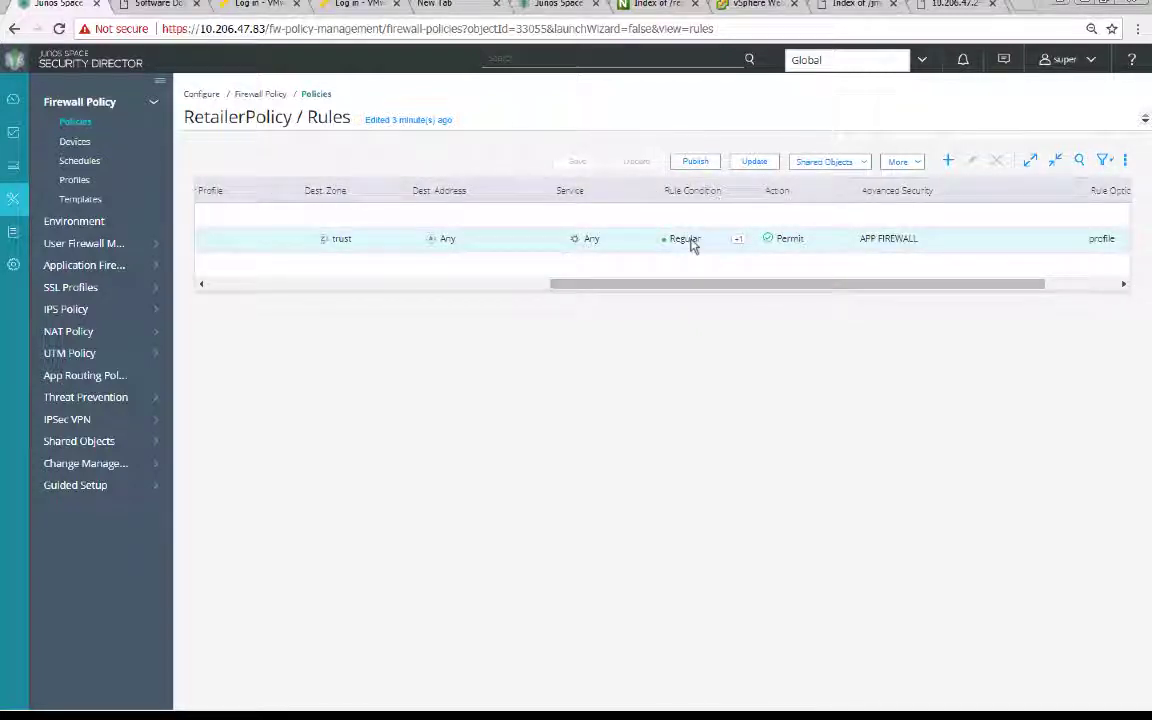
{"action": "left_click_drag", "start_coordinate": [715, 288], "coordinate": [838, 290]}
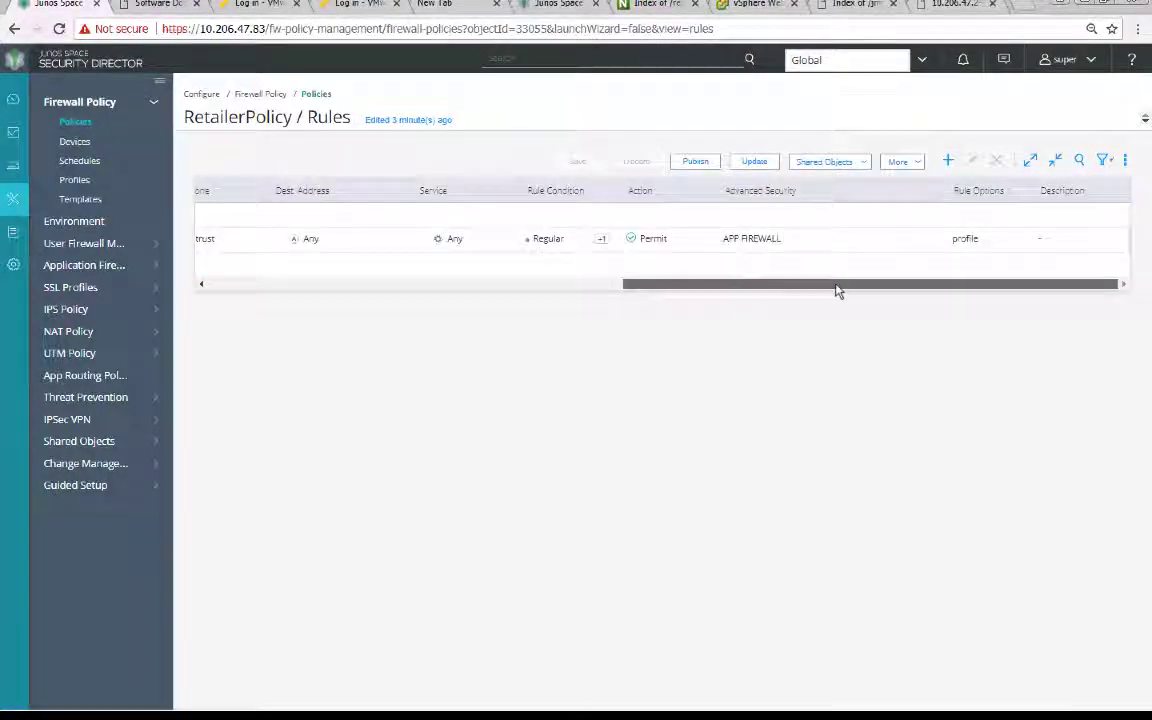
{"action": "double_click", "coordinate": [760, 245]}
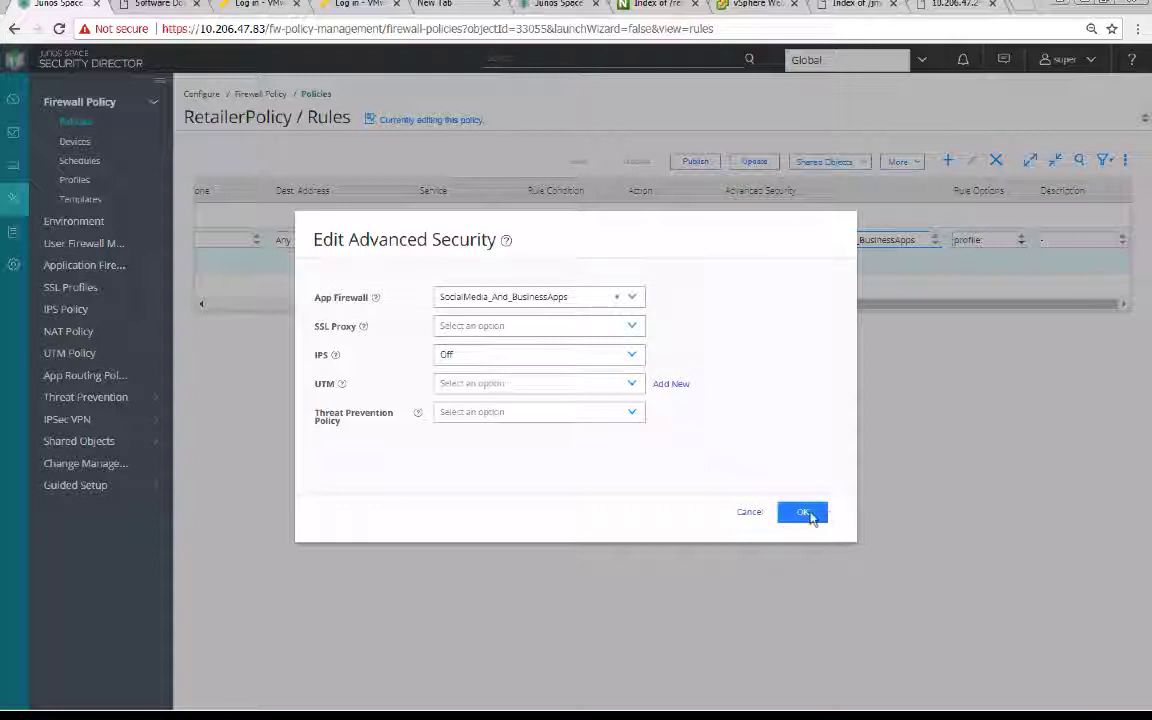
{"action": "left_click", "coordinate": [810, 513]}
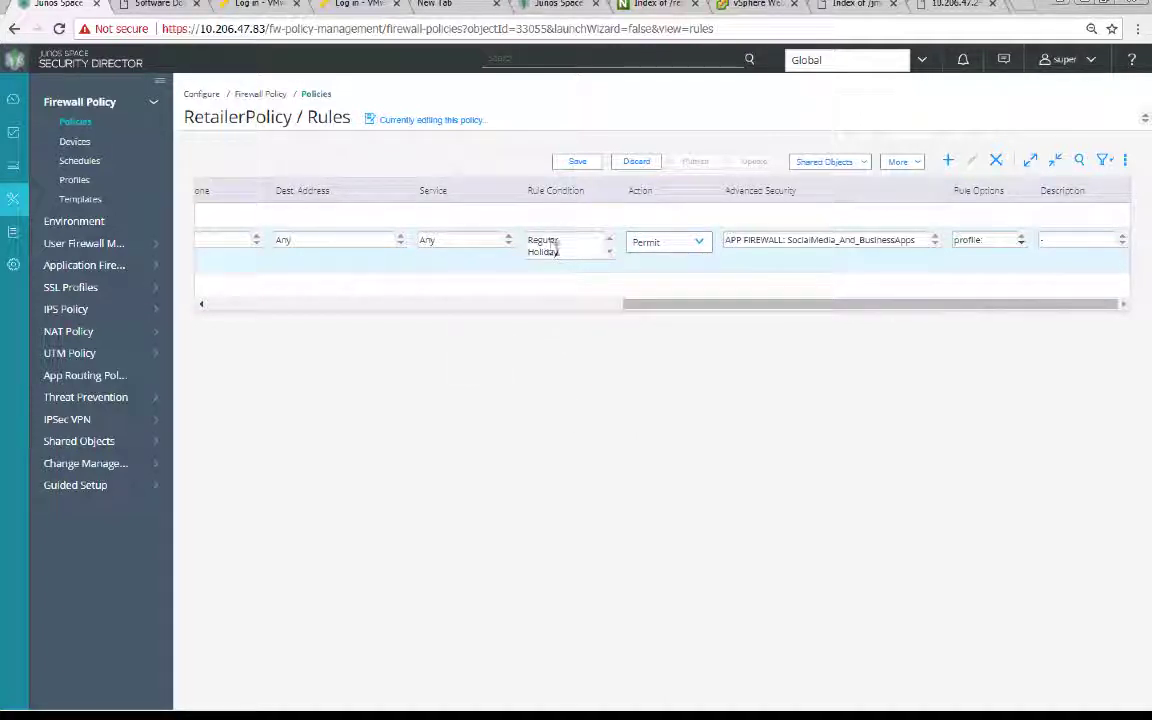
Step: Set the current value of the Season environment variable to Yearend and save it
{"action": "left_click", "coordinate": [82, 225]}
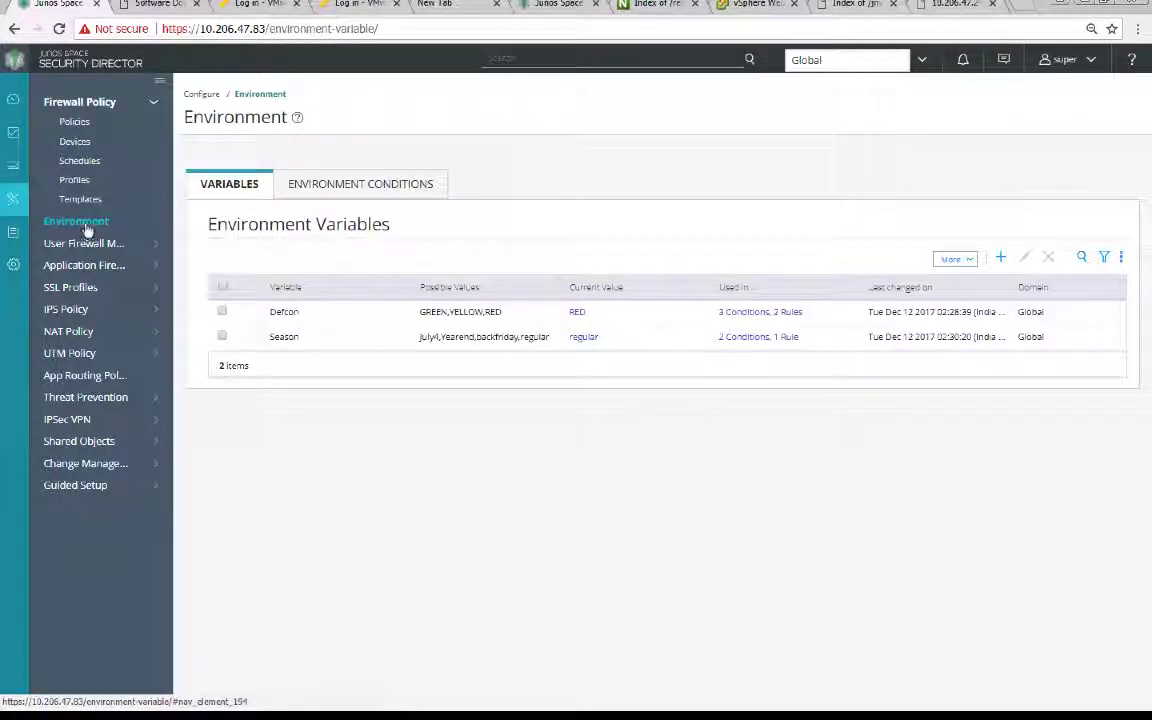
{"action": "left_click", "coordinate": [222, 337]}
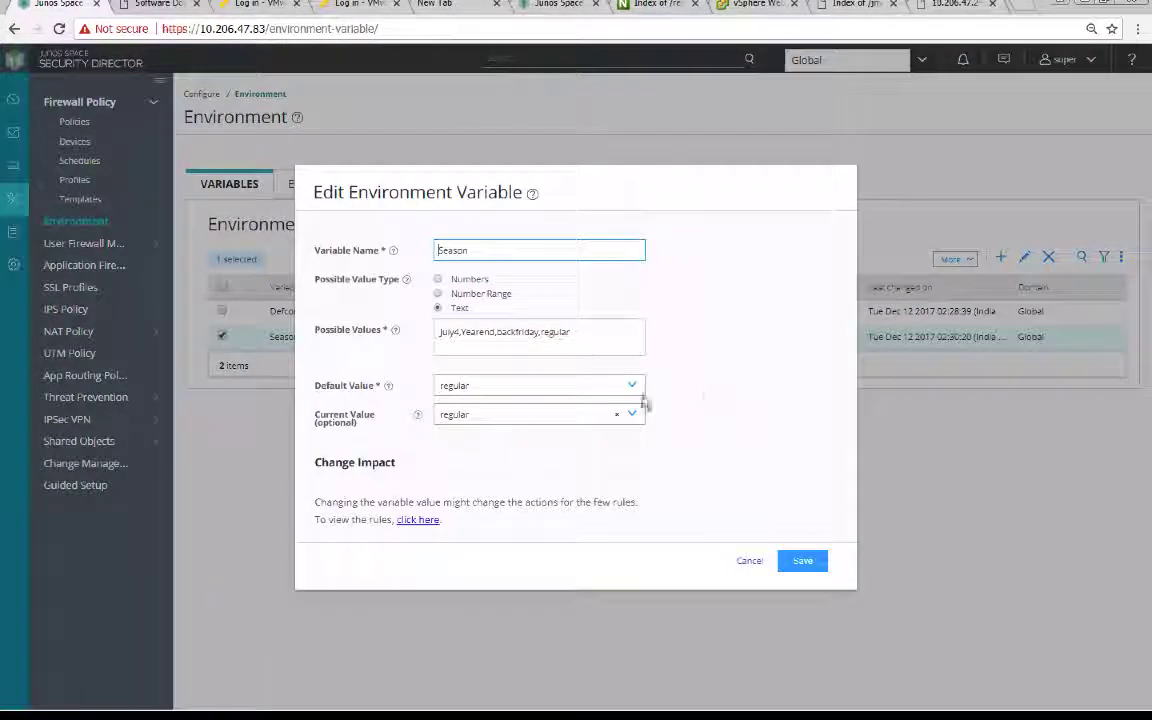
{"action": "left_click", "coordinate": [635, 415]}
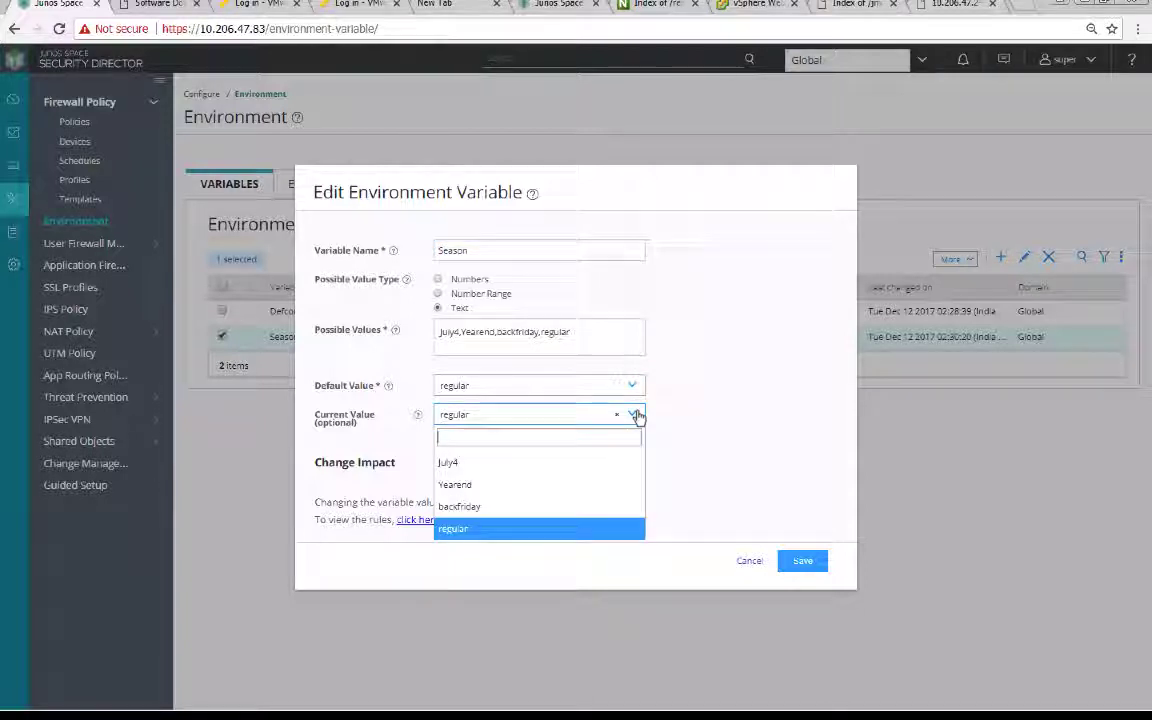
{"action": "left_click", "coordinate": [587, 488]}
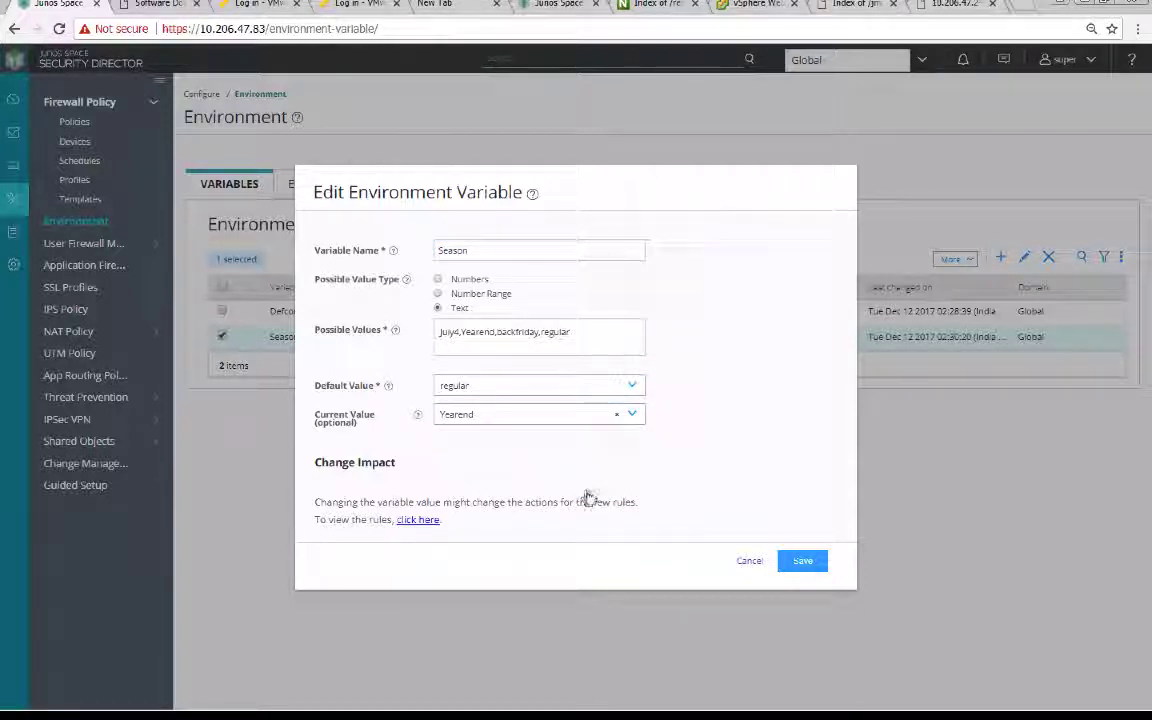
{"action": "left_click", "coordinate": [800, 566]}
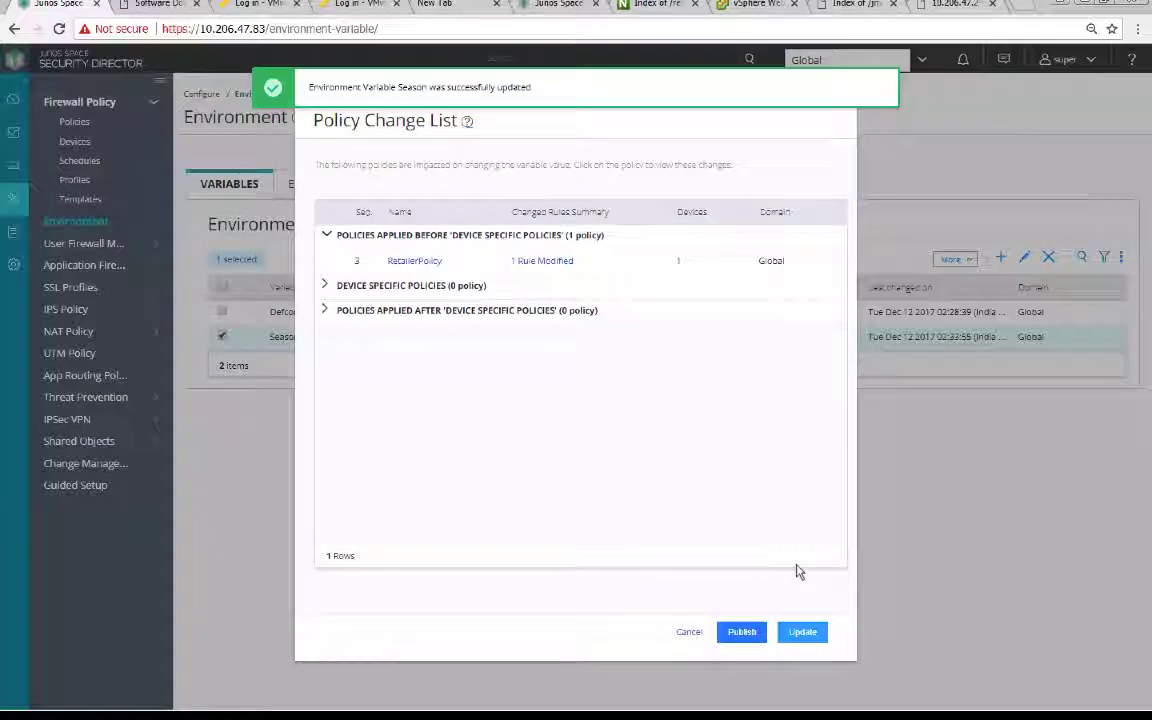
Step: Preview the modified Access rule in RetailerPolicy, including its app firewall setting, and publish the policy change
{"action": "left_click", "coordinate": [556, 262]}
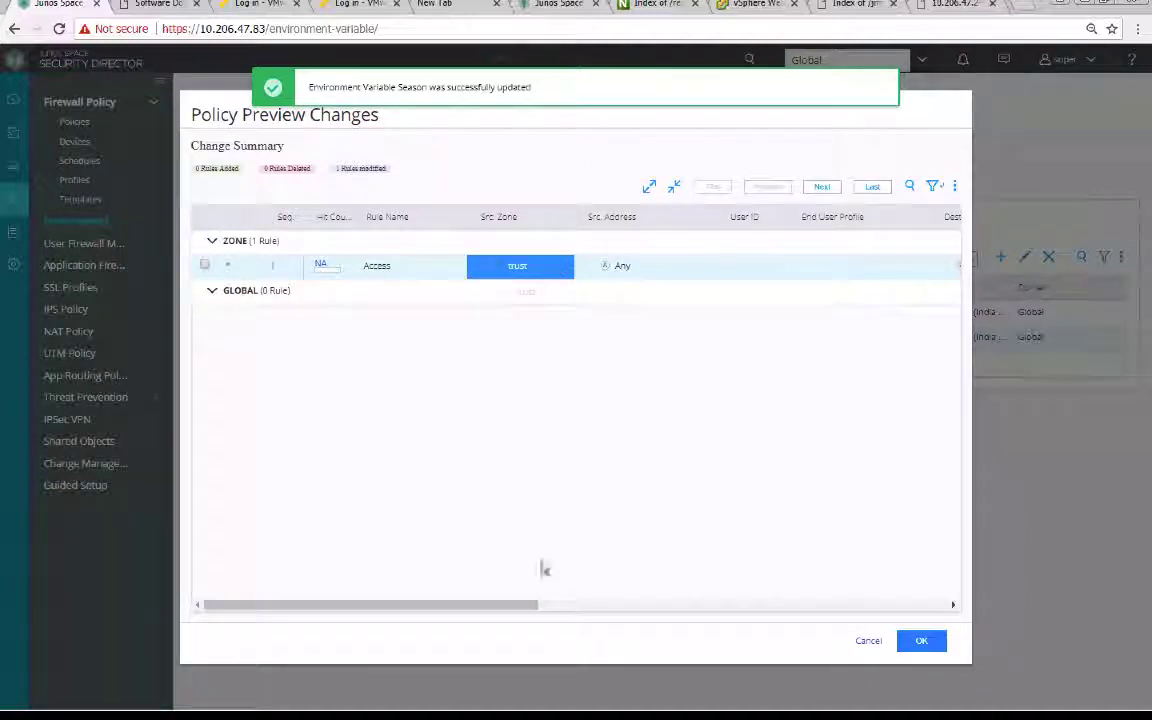
{"action": "left_click_drag", "start_coordinate": [532, 605], "coordinate": [868, 606]}
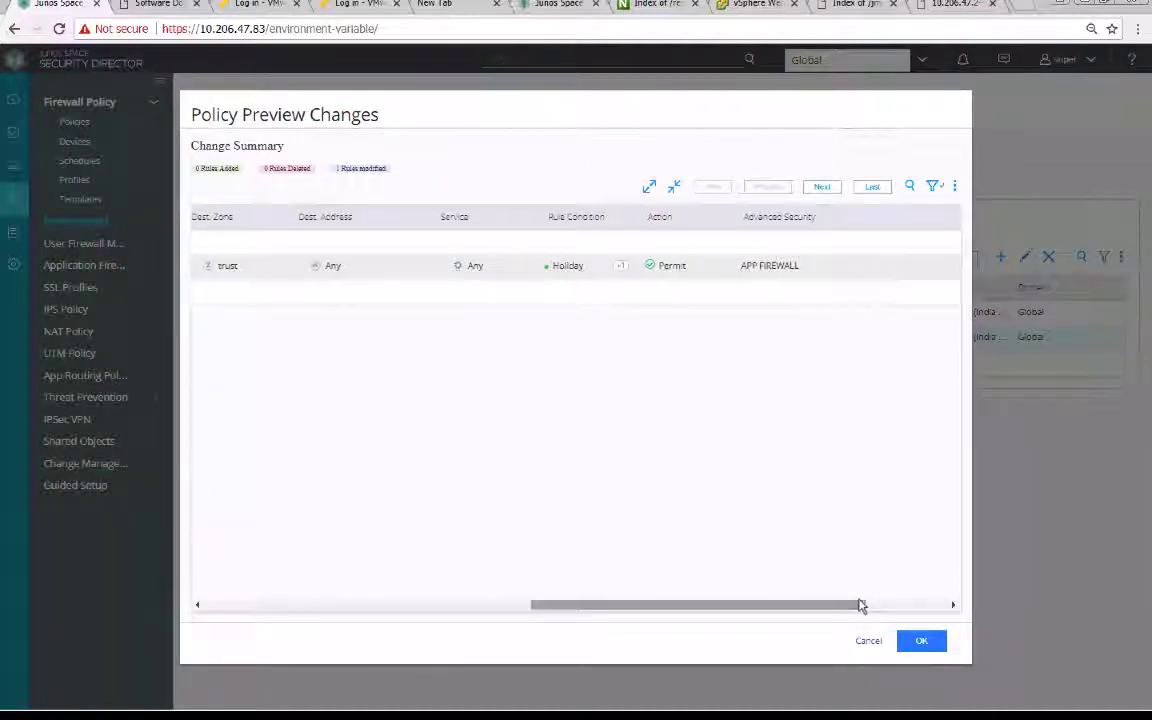
{"action": "double_click", "coordinate": [770, 266]}
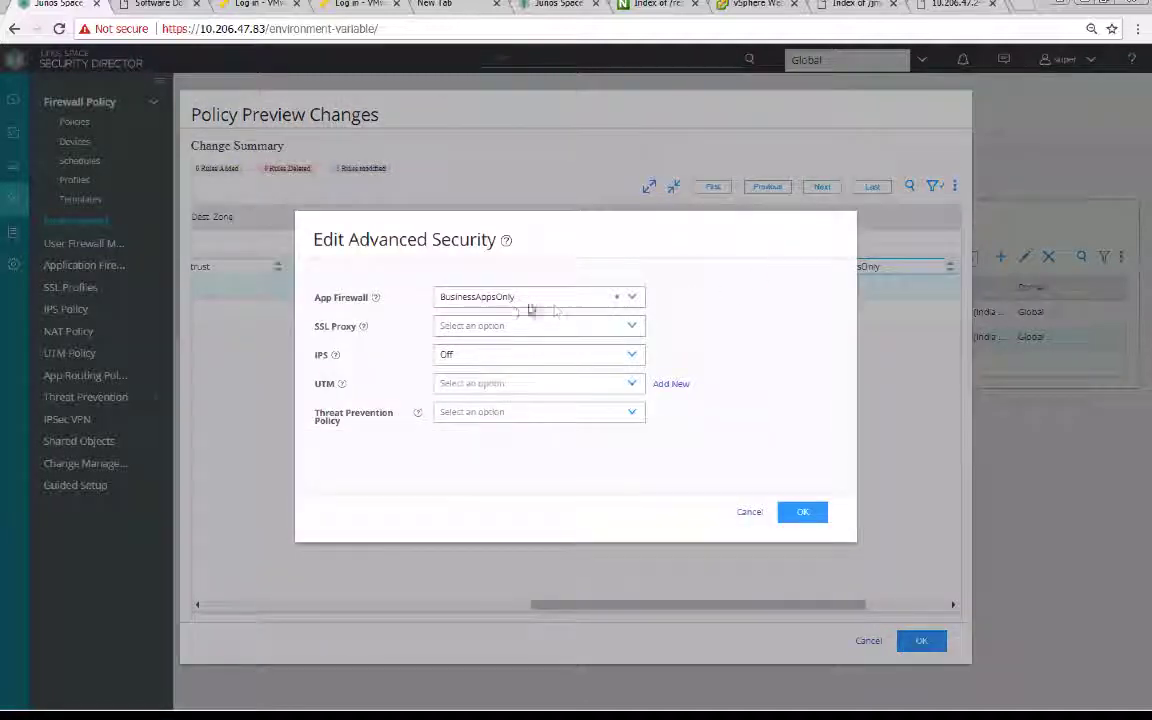
{"action": "left_click", "coordinate": [747, 513]}
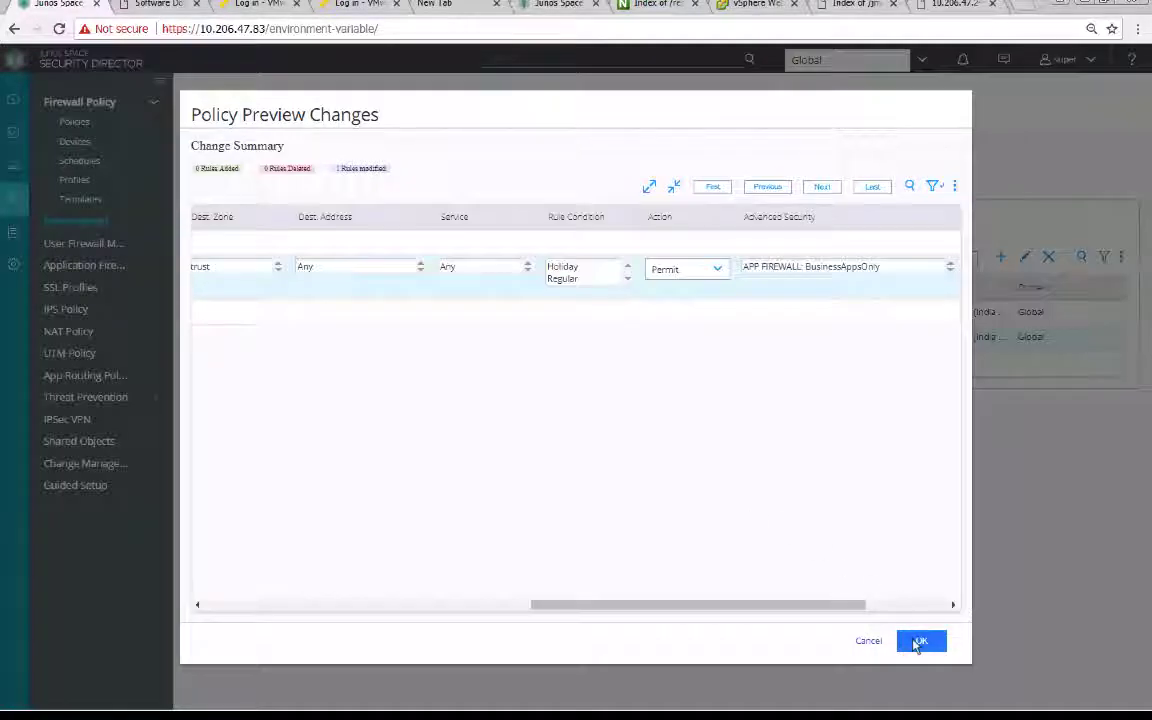
{"action": "left_click", "coordinate": [918, 641]}
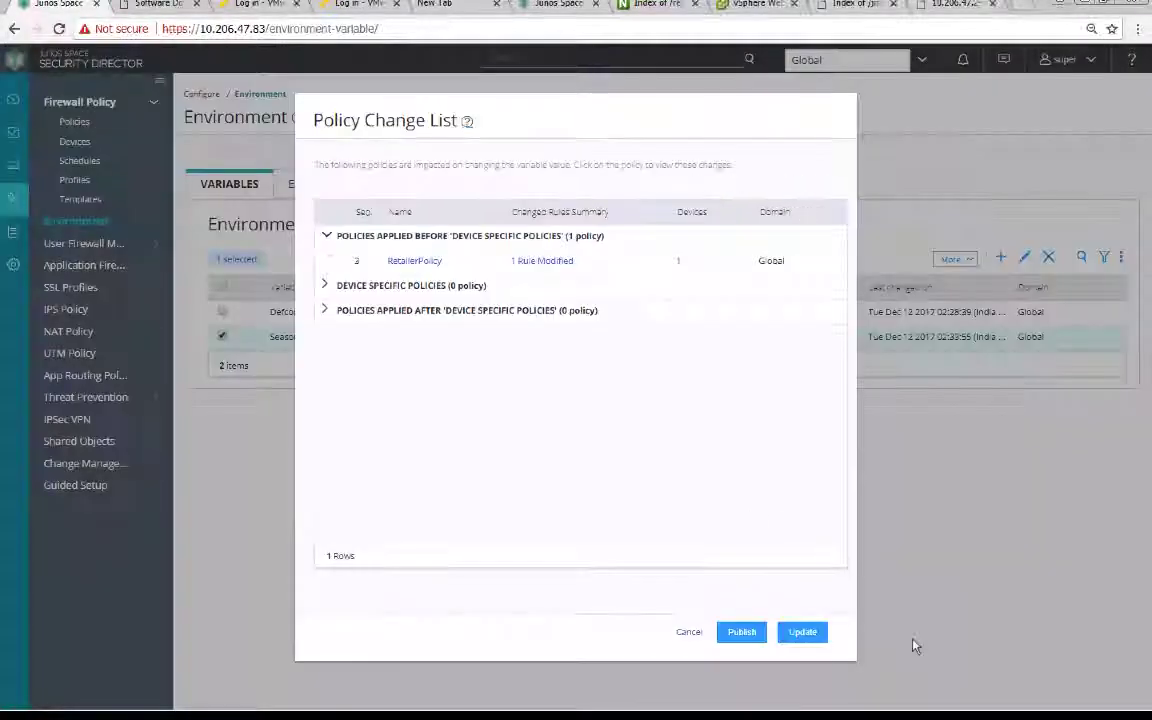
{"action": "left_click", "coordinate": [750, 636]}
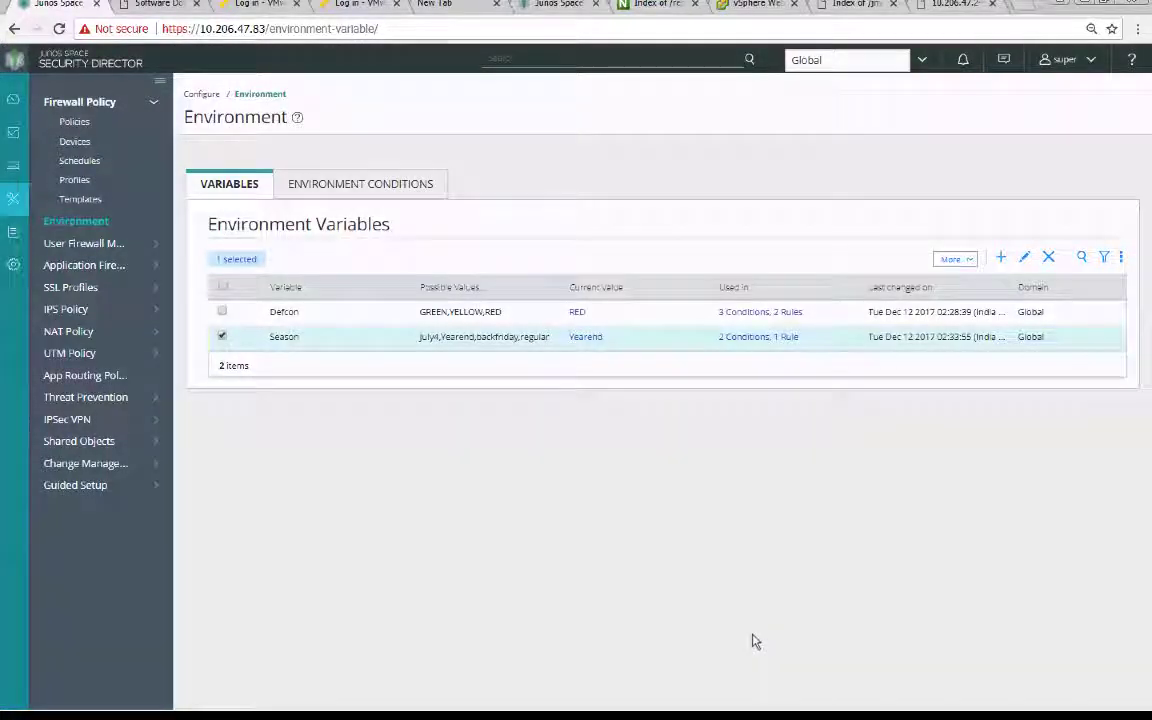